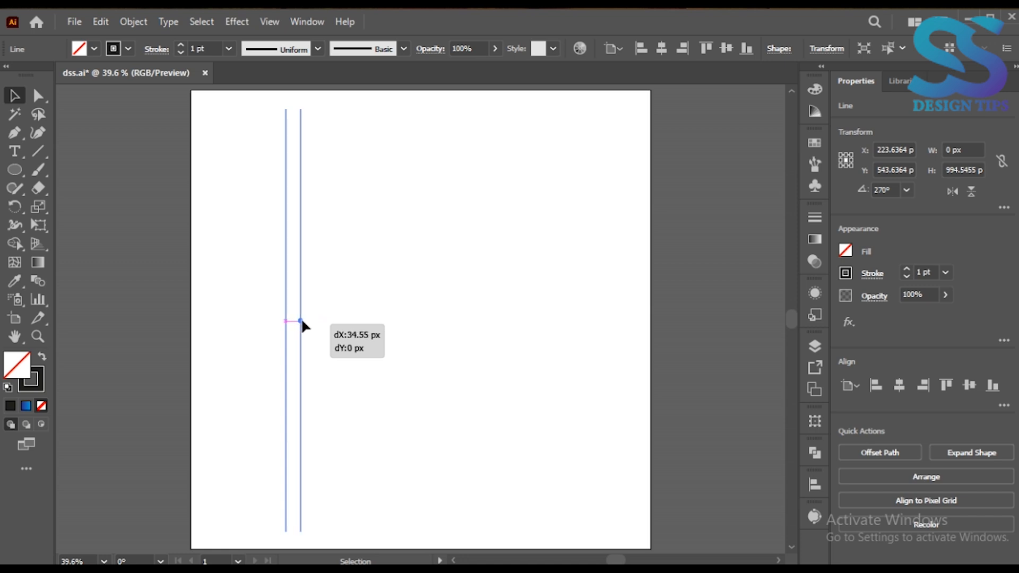
Step: Repeat the copy of the vertical line toward the right until there are ten evenly spaced lines
key("ctrl+d")
key("ctrl+d")
key("ctrl+d")
key("ctrl+d")
key("ctrl+d")
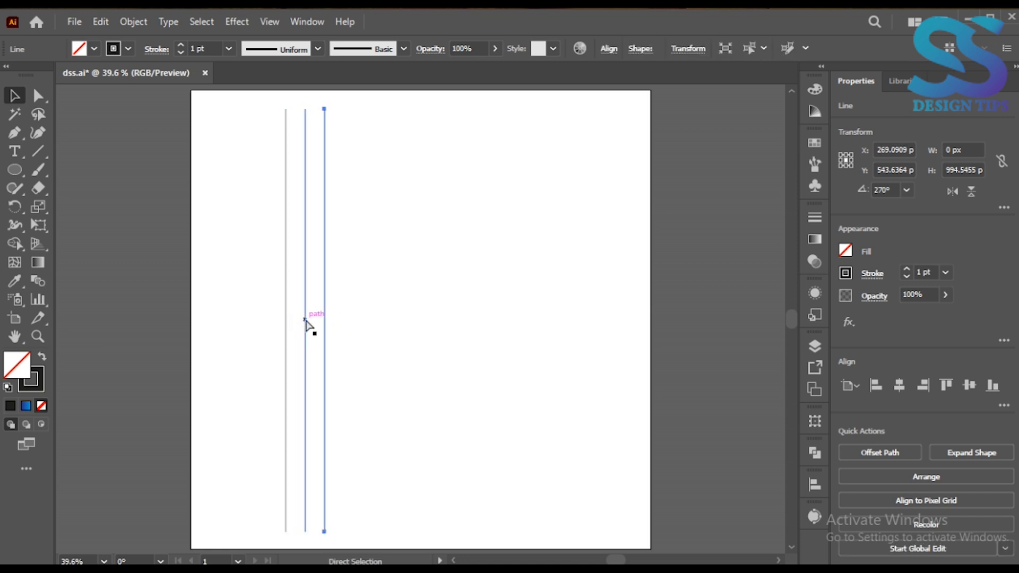
key("ctrl+d")
key("ctrl+d")
key("ctrl+d")
Step: Group all the vertical lines and centre the group horizontally and vertically on the artboard
left_click_drag(241, 330, 551, 379)
right_click(551, 377)
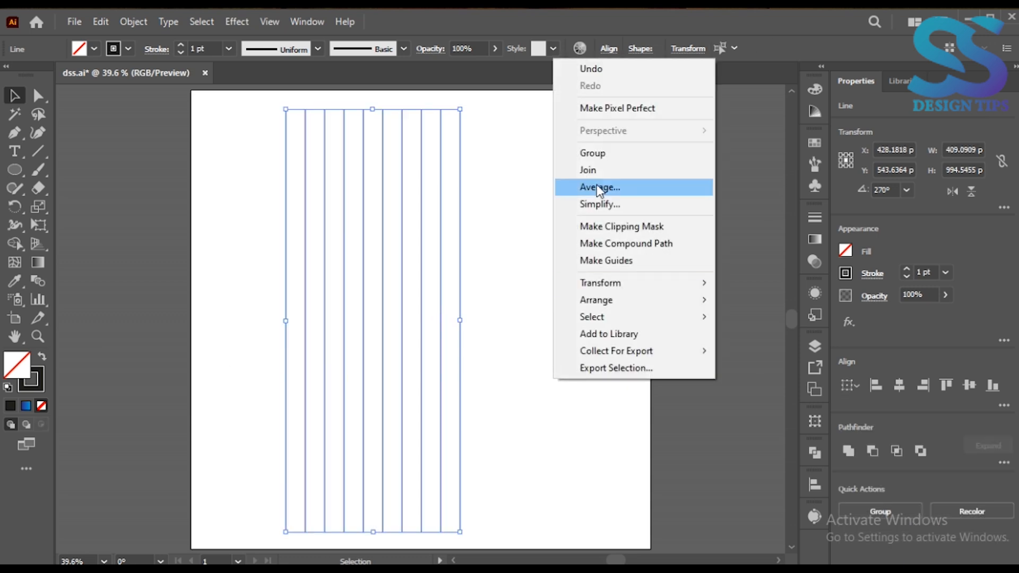
left_click(598, 157)
left_click(902, 384)
left_click(969, 385)
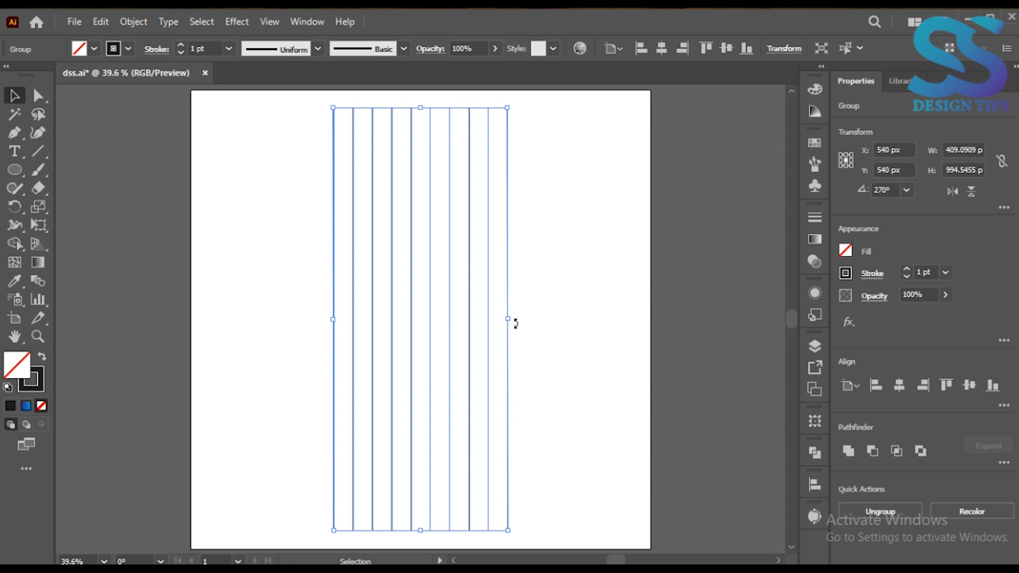
Step: Narrow the line group to about 364 px wide and centre it horizontally on the artboard
left_click_drag(508, 319, 488, 319)
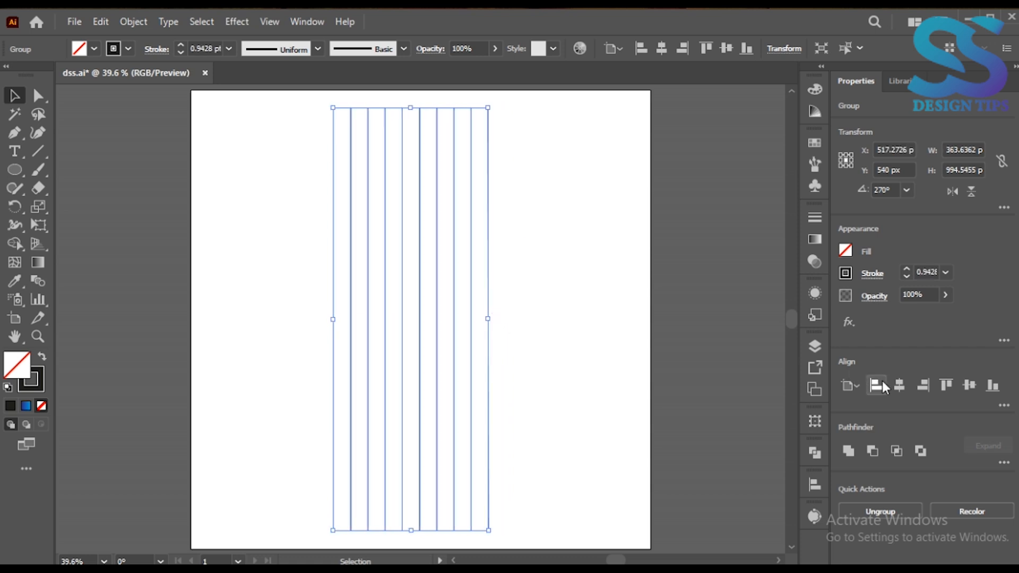
left_click(900, 386)
Step: Make a copy of the vertical line group rotated by 45°
right_click(444, 382)
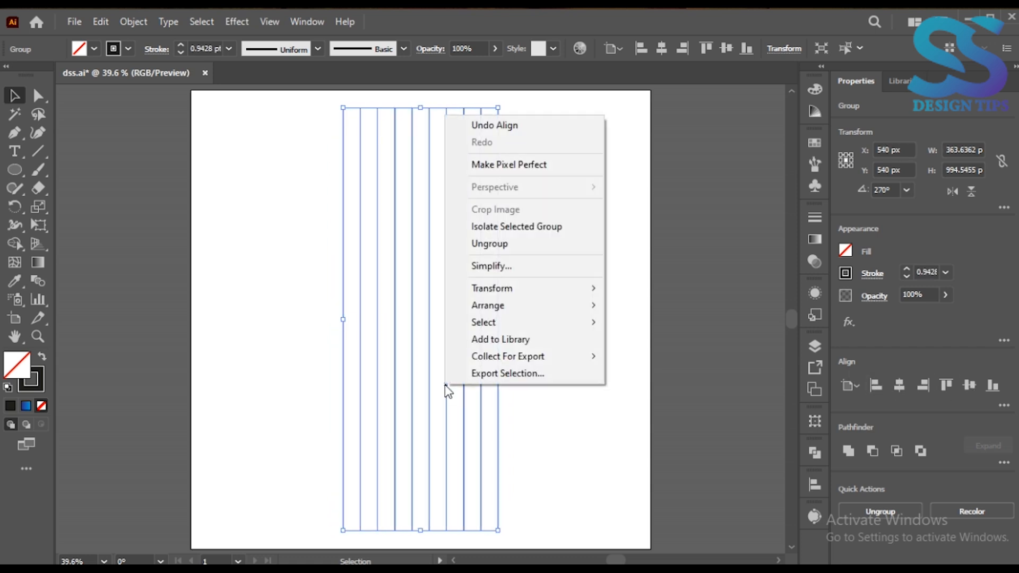
mouse_move(583, 286)
left_click(656, 328)
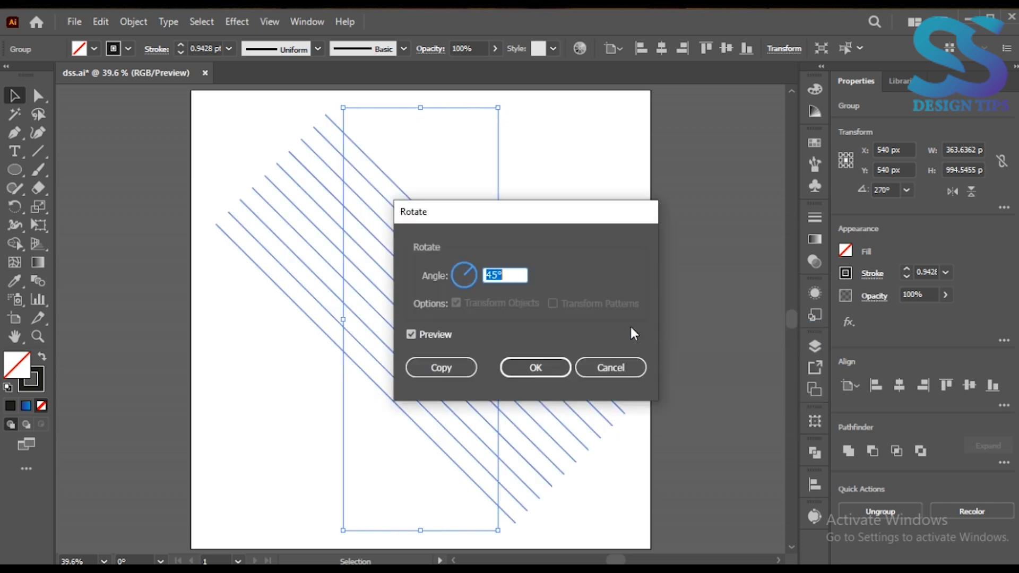
left_click(458, 366)
Step: Reflect a copy of the diagonal line group so that the two diagonal sets cross
right_click(457, 365)
mouse_move(554, 260)
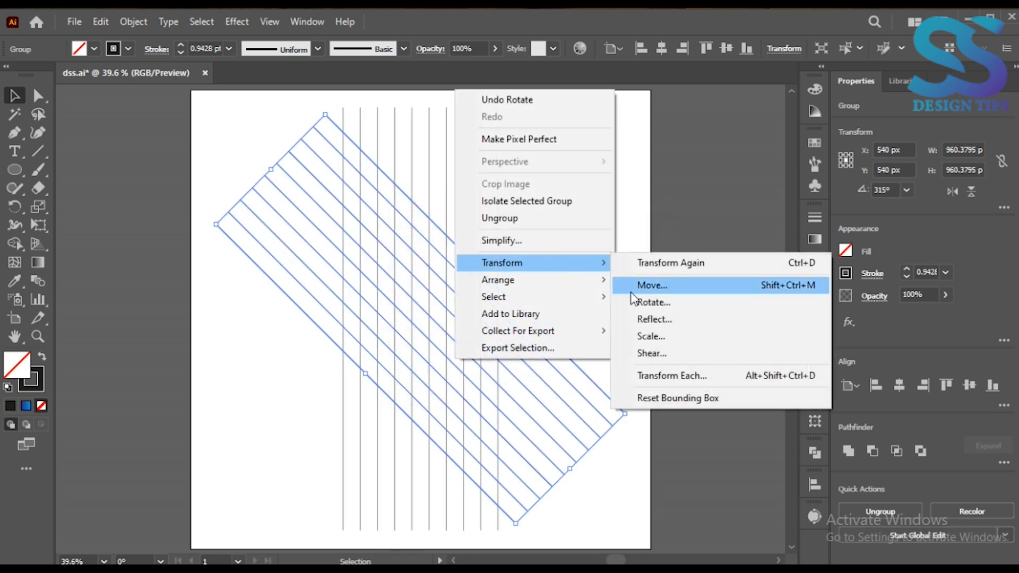
left_click(644, 318)
left_click(194, 392)
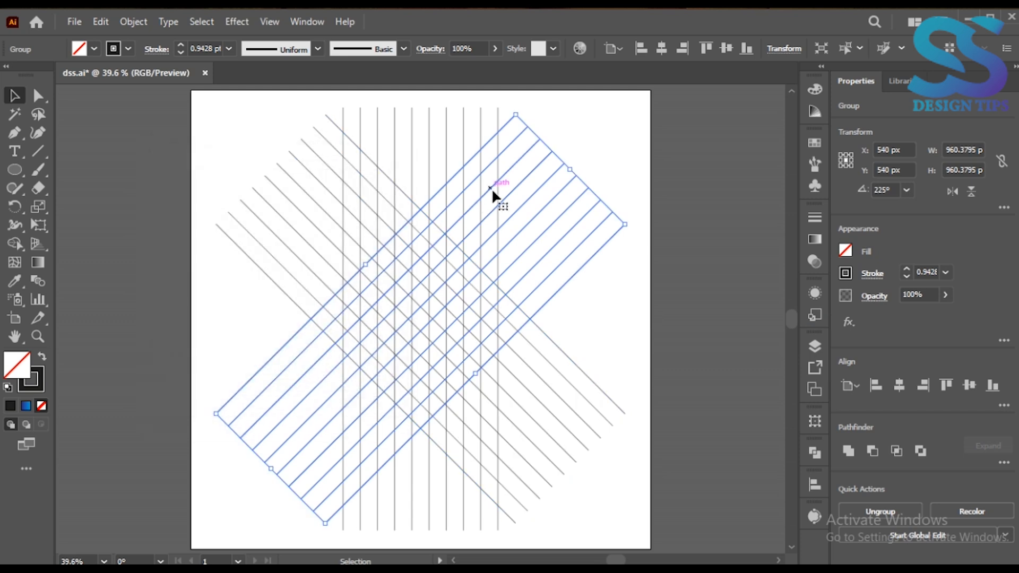
Step: Paste a copy of the vertical line group in front and rotate it 90° into a horizontal set
left_click(476, 139)
left_click(480, 142)
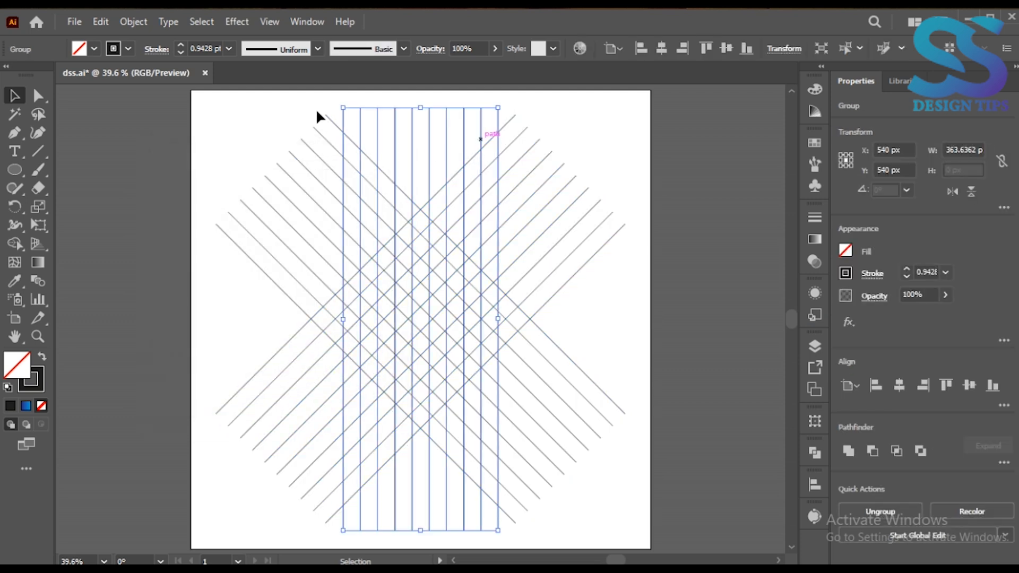
left_click(101, 24)
left_click(135, 95)
left_click(103, 21)
left_click(133, 130)
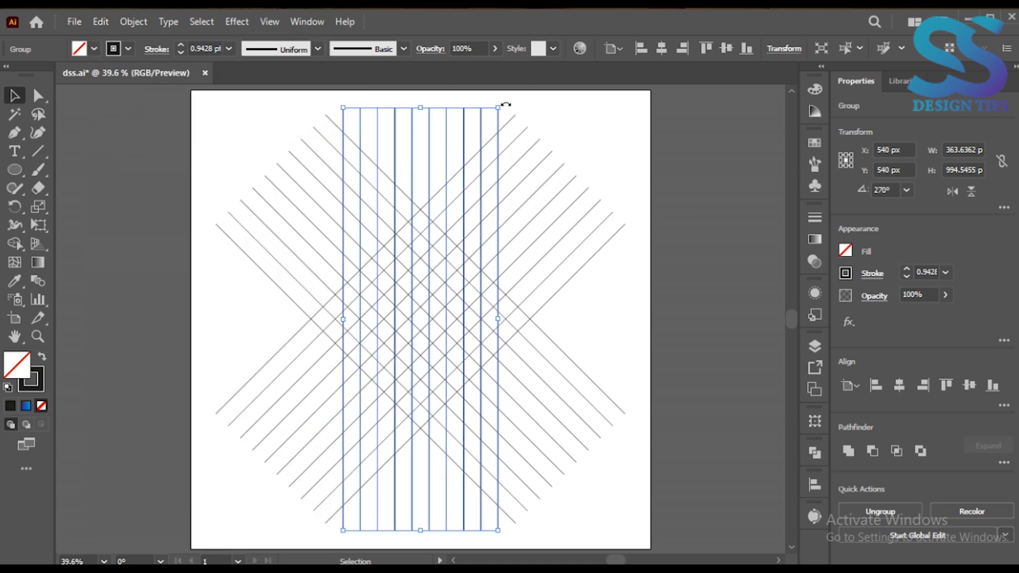
left_click_drag(501, 104, 605, 343)
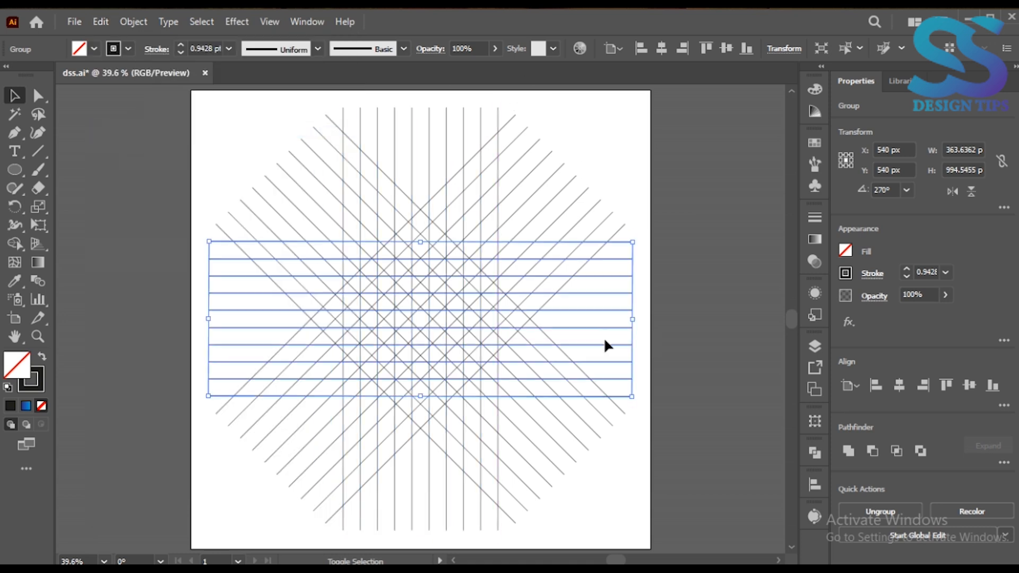
left_click(234, 202)
Step: Select all line groups, swap to black fill without stroke, and merge the uppermost horizontal row of cells into a solid bar with Shape Builder
key("ctrl+a")
key("ctrl+plus")
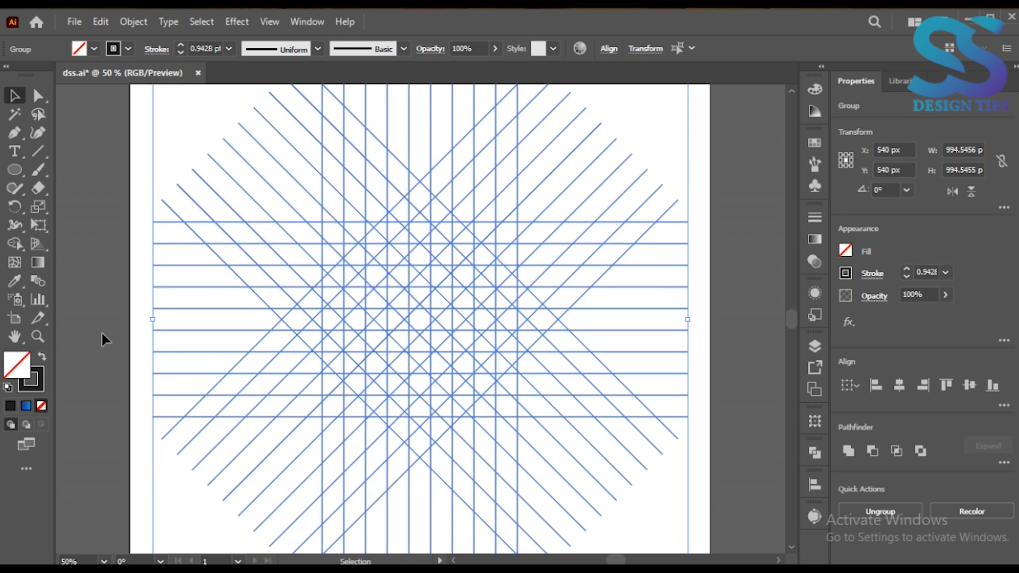
left_click(15, 243)
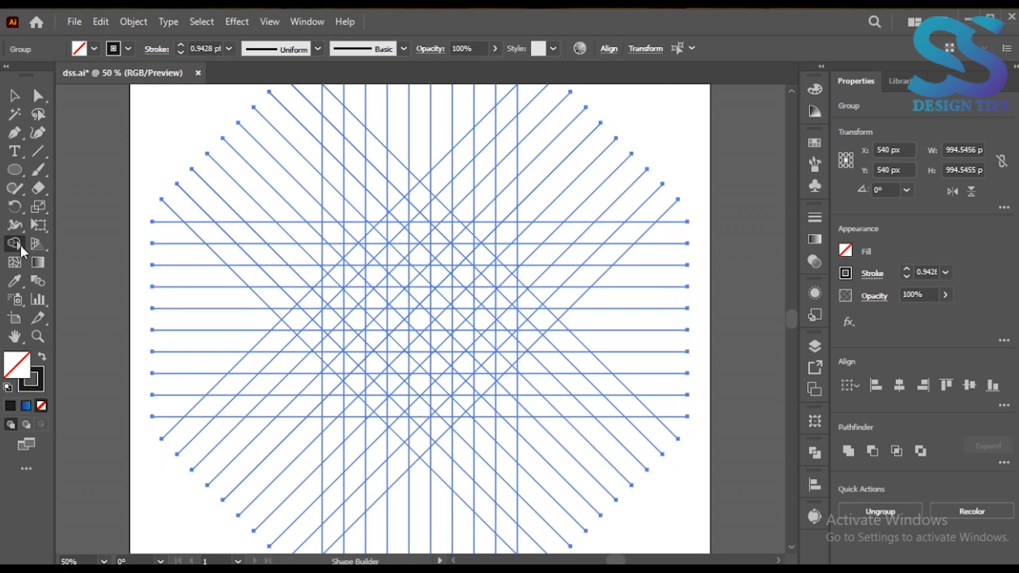
left_click(42, 357)
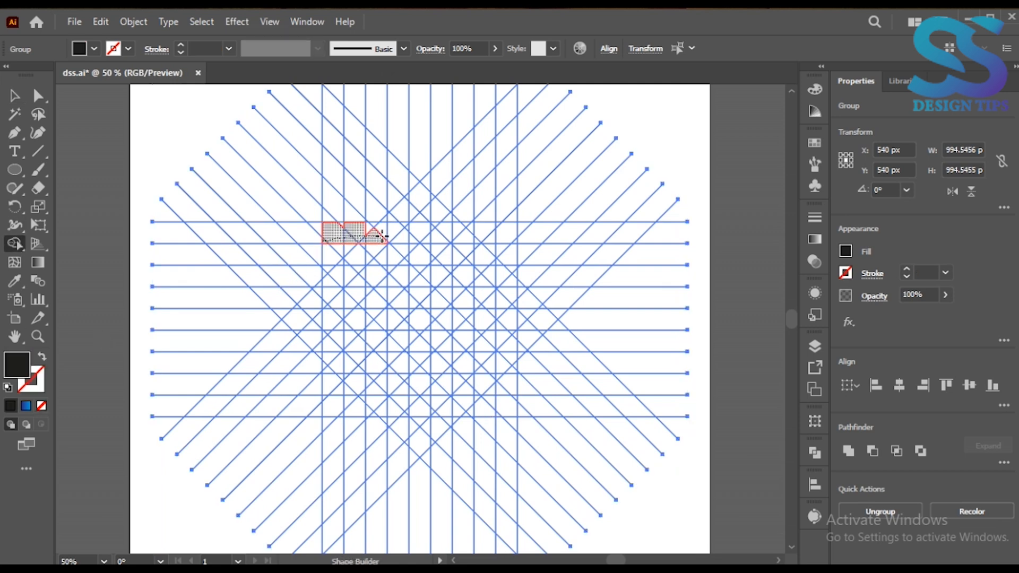
left_click_drag(382, 235, 445, 241)
left_click_drag(540, 234, 541, 234)
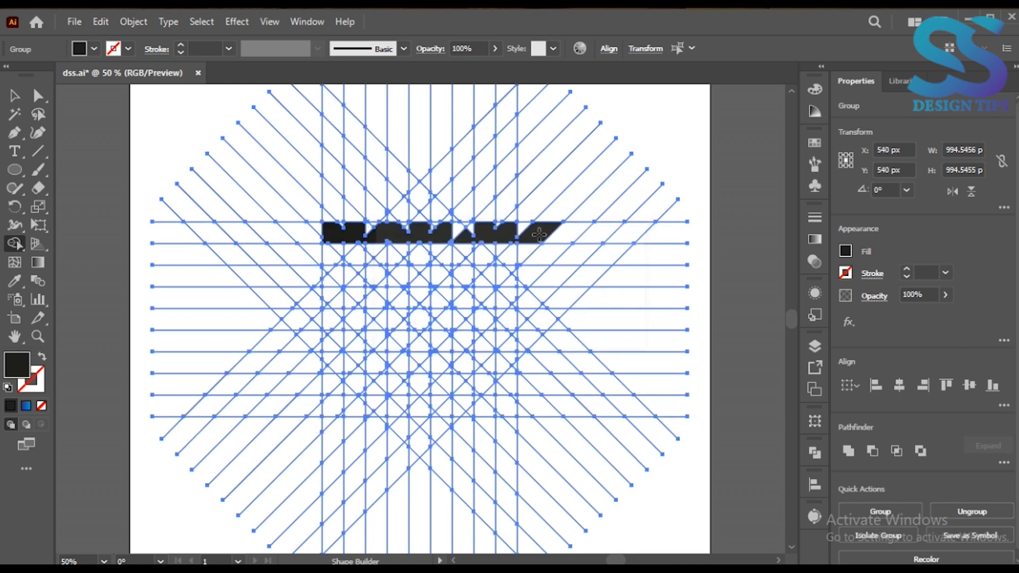
key("ctrl+equal")
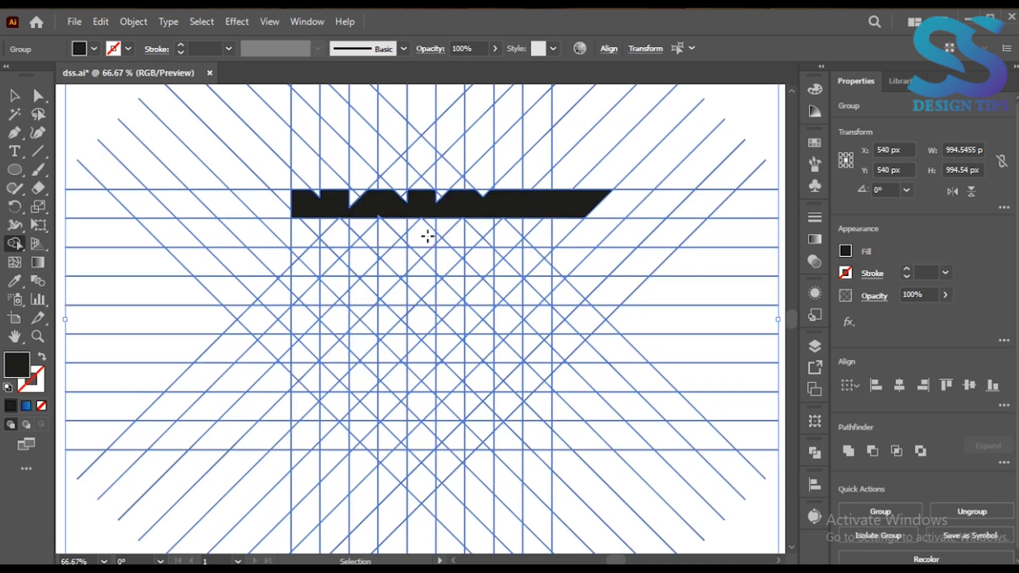
left_click_drag(449, 196, 407, 197)
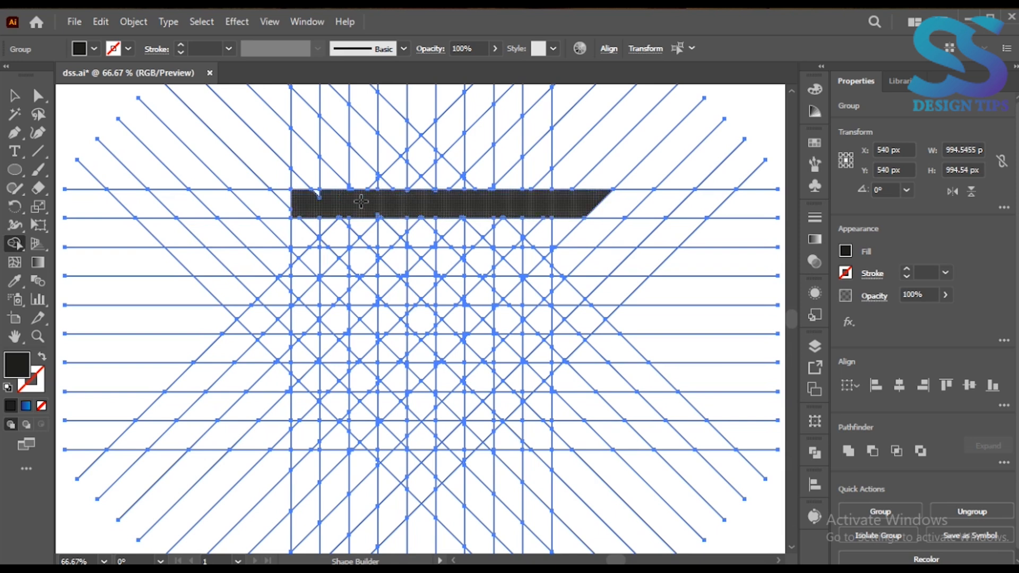
left_click_drag(319, 195, 314, 196)
left_click(297, 269)
left_click_drag(298, 260, 472, 252)
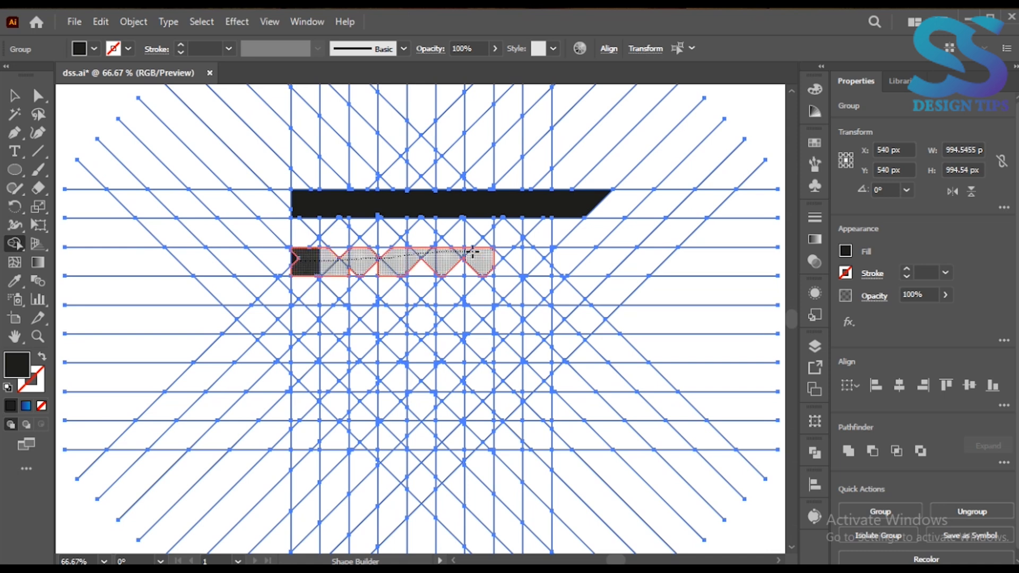
left_click_drag(533, 257, 537, 258)
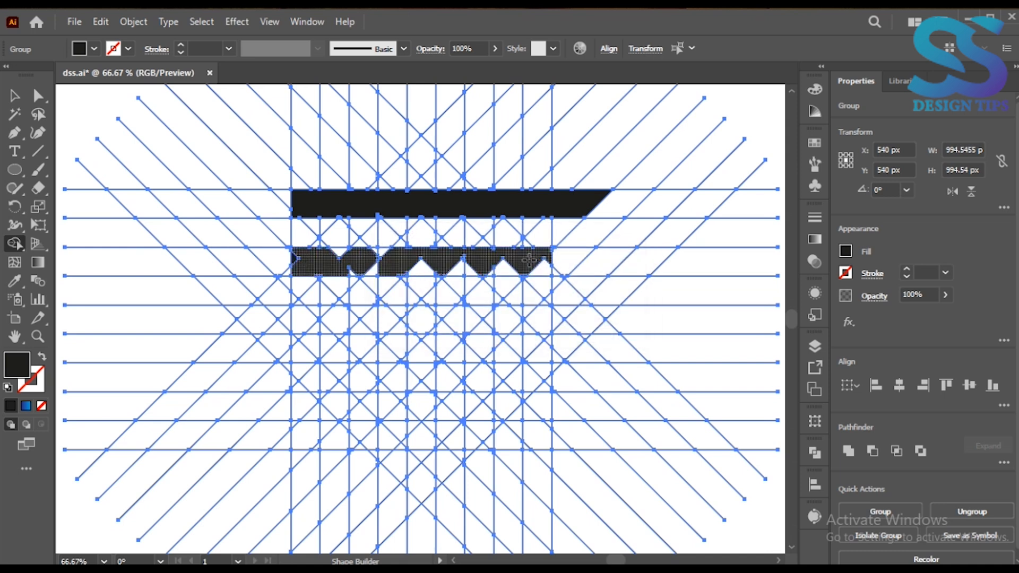
mouse_move(443, 268)
left_mouse_down()
mouse_move(378, 268)
mouse_move(411, 269)
mouse_move(374, 255)
left_mouse_up()
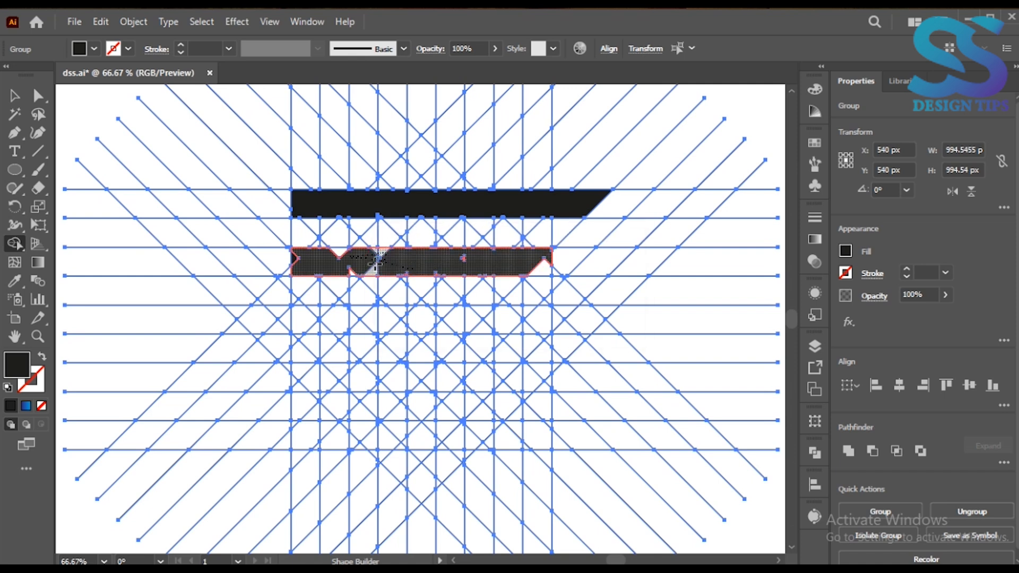
mouse_move(304, 260)
left_mouse_down()
mouse_move(296, 260)
mouse_move(374, 260)
mouse_move(361, 253)
mouse_move(372, 251)
left_mouse_up()
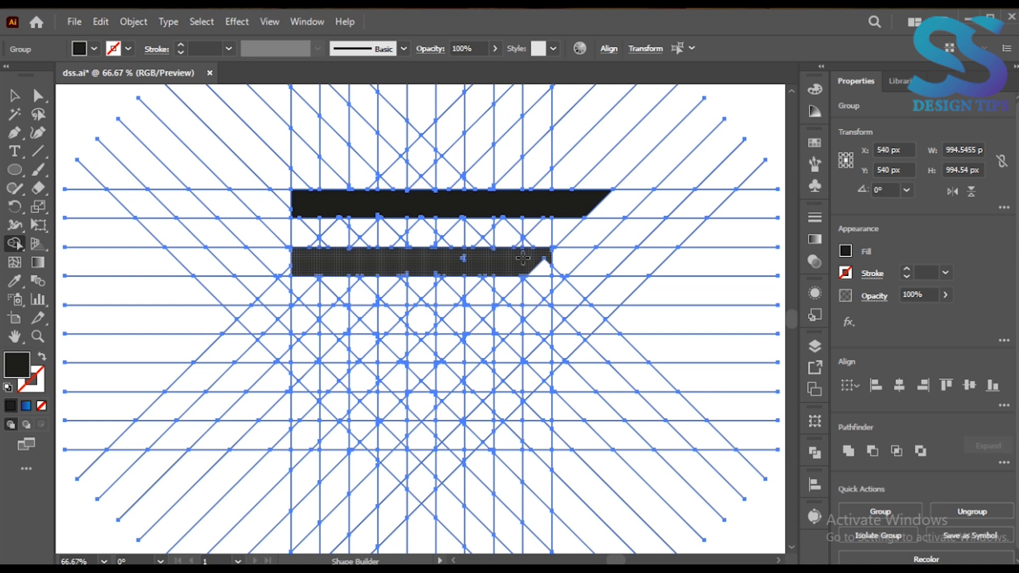
key("ctrl+z")
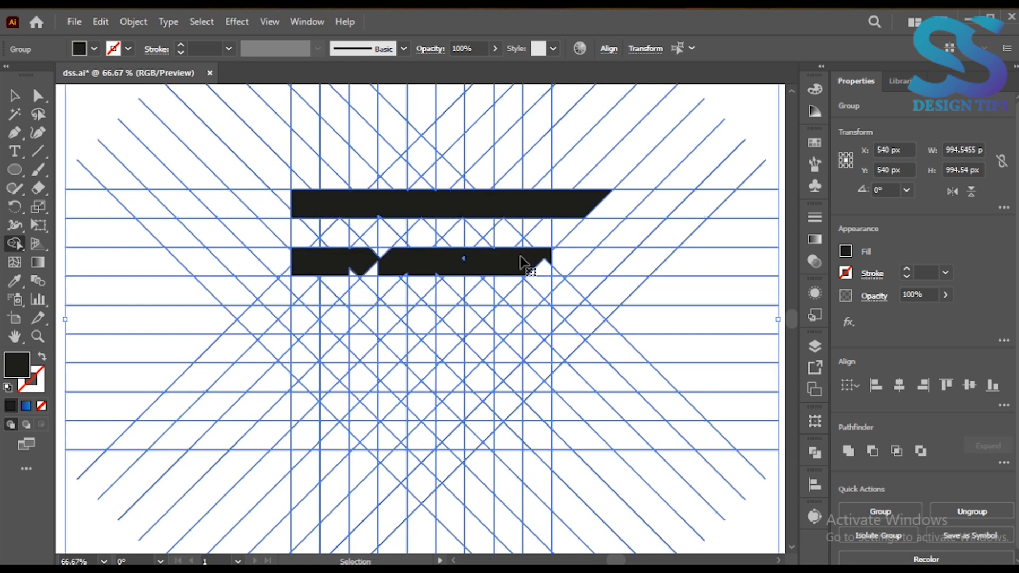
key("ctrl+z")
key("ctrl+z")
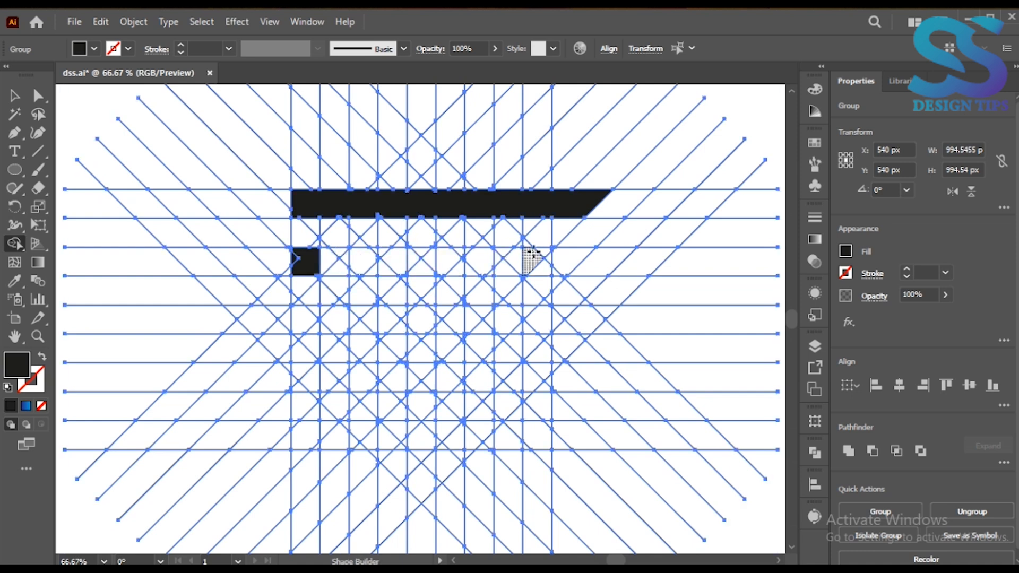
Step: Build an inner triangle with Shape Builder from the third horizontal row, a diagonal band toward the lower left, and the leftmost vertical column
mouse_move(523, 256)
left_mouse_down()
mouse_move(483, 273)
mouse_move(423, 253)
mouse_move(297, 256)
left_mouse_up()
left_click_drag(525, 261, 380, 387)
left_click_drag(344, 420, 297, 480)
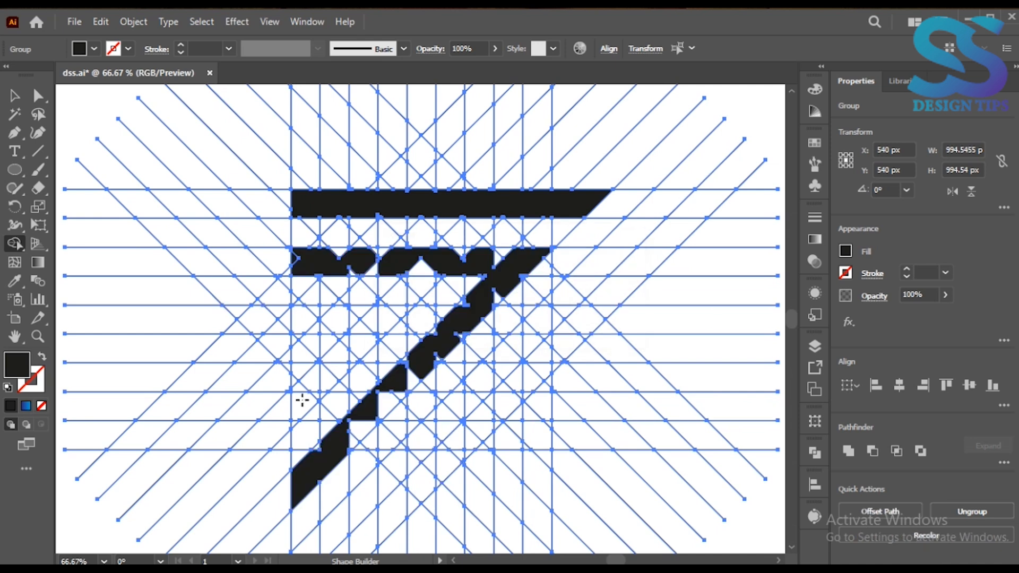
left_click_drag(305, 281, 302, 467)
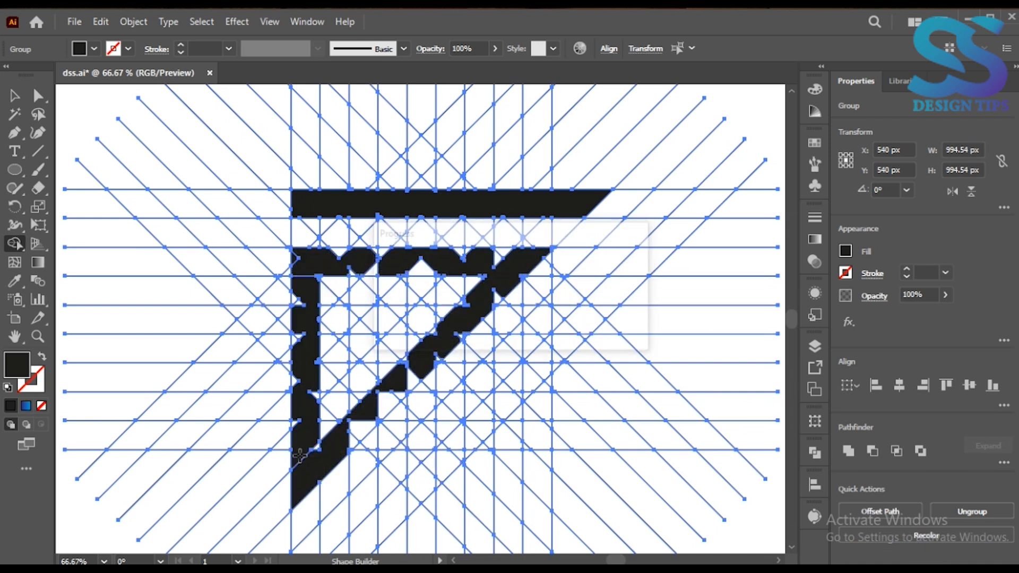
Step: Build the outer diagonal band from the top bar toward the lower left, and a lower-right diagonal leg joined to the inner triangle
mouse_move(582, 211)
left_mouse_down()
mouse_move(665, 205)
mouse_move(586, 284)
left_mouse_up()
left_click_drag(409, 392, 538, 525)
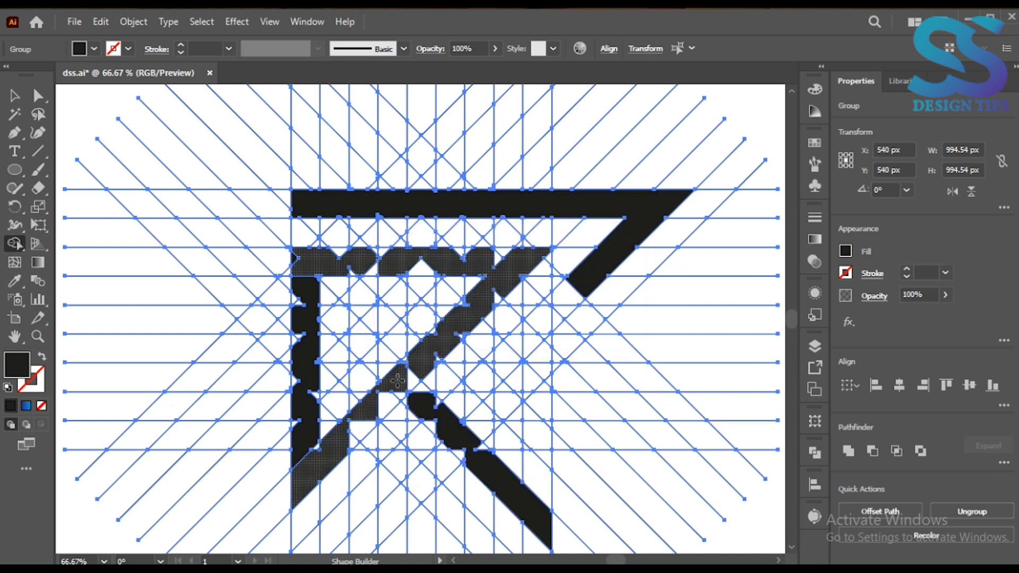
left_click_drag(397, 381, 411, 395)
mouse_move(589, 281)
left_mouse_down()
mouse_move(564, 288)
mouse_move(482, 388)
left_mouse_up()
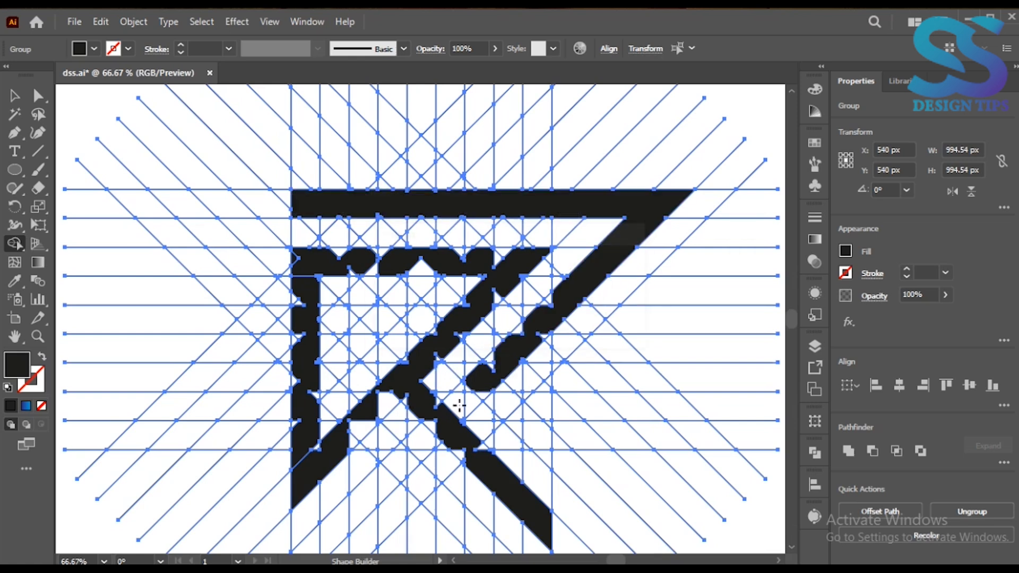
left_click_drag(395, 463, 300, 551)
Step: Merge the missing cells into the horizontal bar of the inner triangle to close its notches
key("ctrl+equal")
key("ctrl+equal")
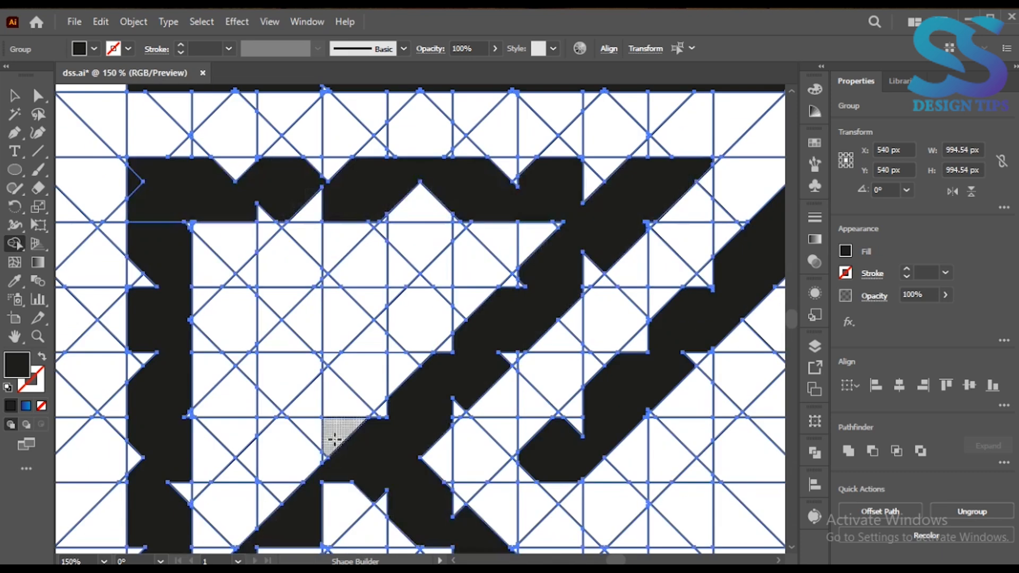
left_click_drag(376, 220, 509, 183)
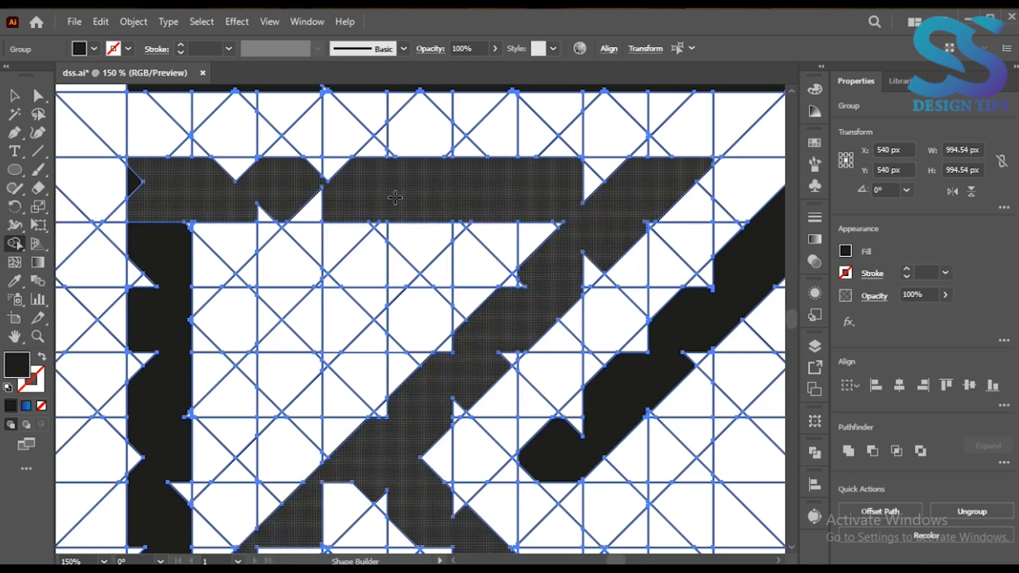
left_click(329, 166)
left_click_drag(241, 210, 239, 205)
Step: Fill the gaps at the inner triangle's upper-left corner and along its vertical bar with Shape Builder
mouse_move(224, 166)
left_mouse_down()
mouse_move(202, 160)
mouse_move(140, 177)
mouse_move(142, 252)
left_mouse_up()
left_click(143, 266)
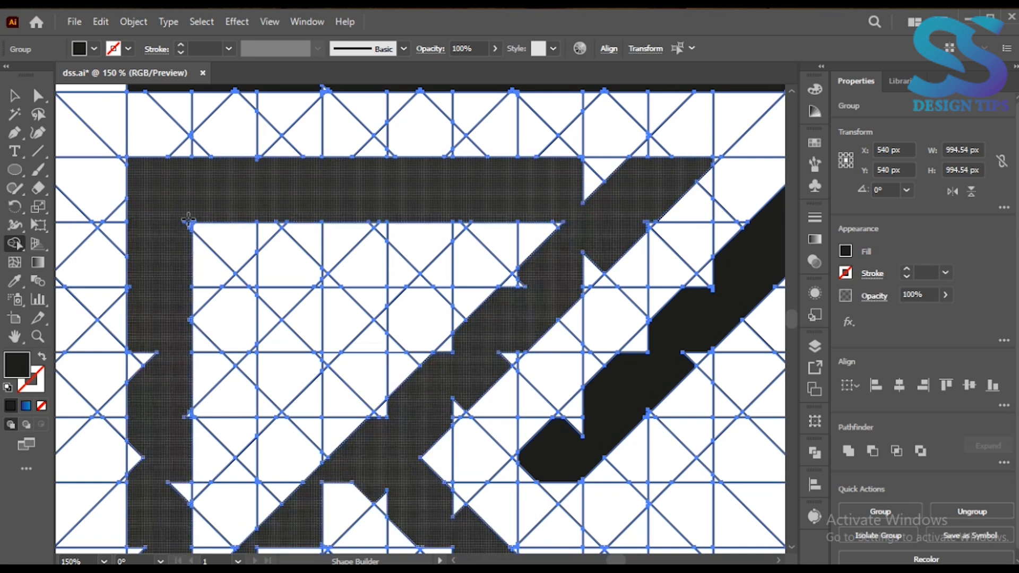
left_click(140, 362)
left_click_drag(128, 457, 129, 463)
left_click_drag(186, 412, 177, 506)
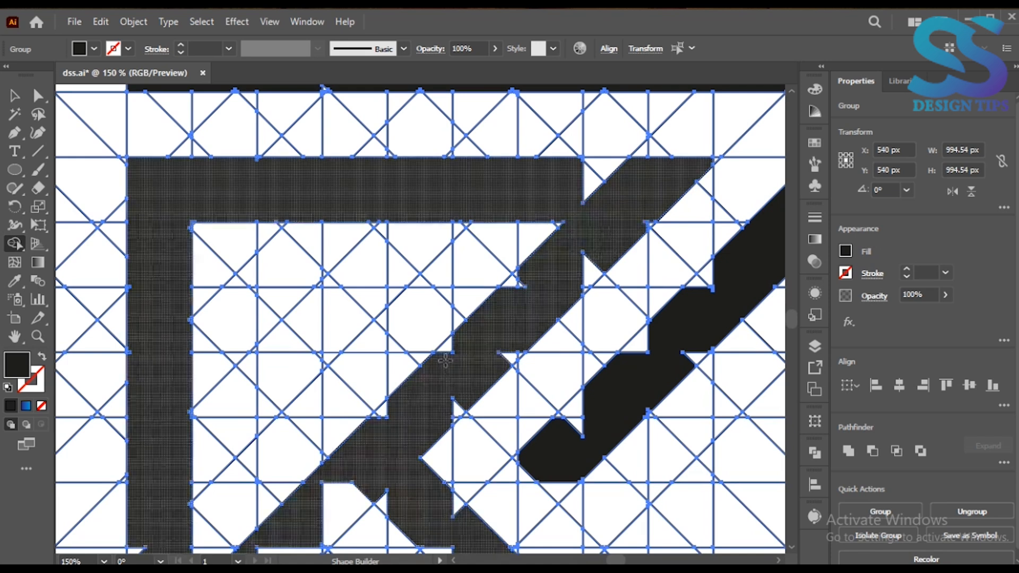
Step: Merge the leftover cells along both edges of the inner triangle's diagonal band, including its upper-right tip, to give it straight edges
left_click(375, 418)
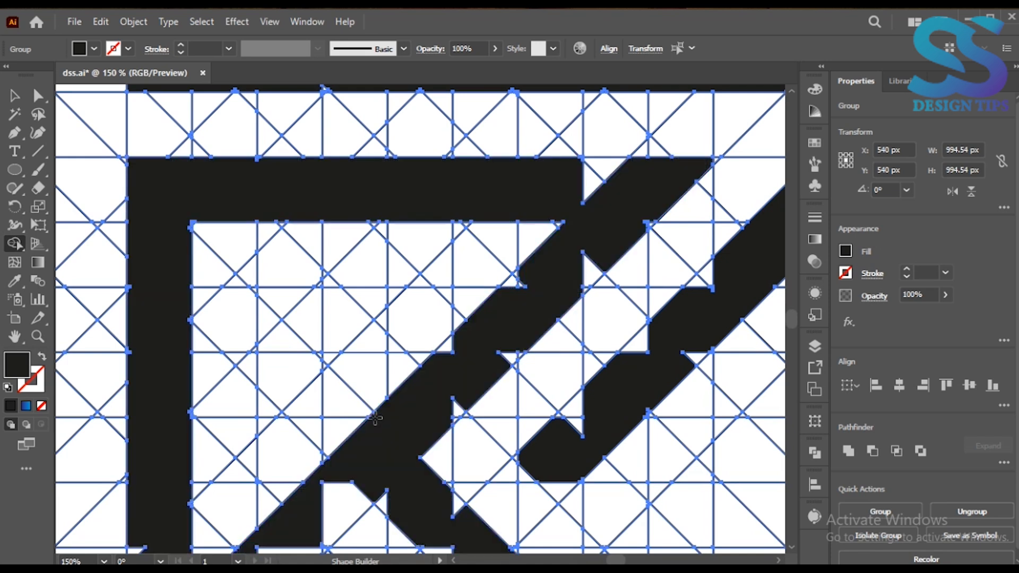
left_click(477, 446)
key("v")
key("shift+m")
left_click(456, 413)
left_click(510, 358)
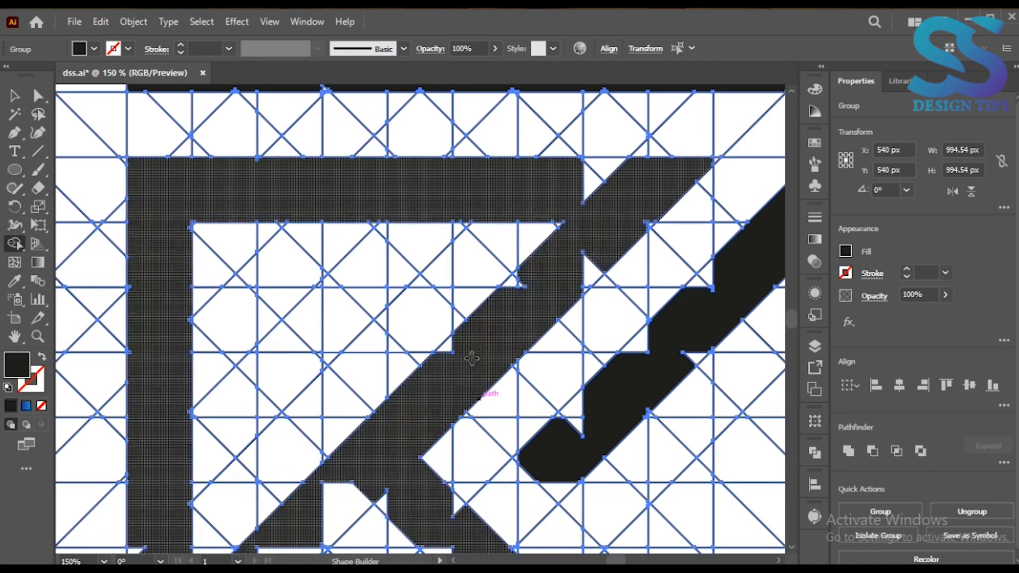
left_click(515, 279)
left_click(592, 176)
left_click(590, 269)
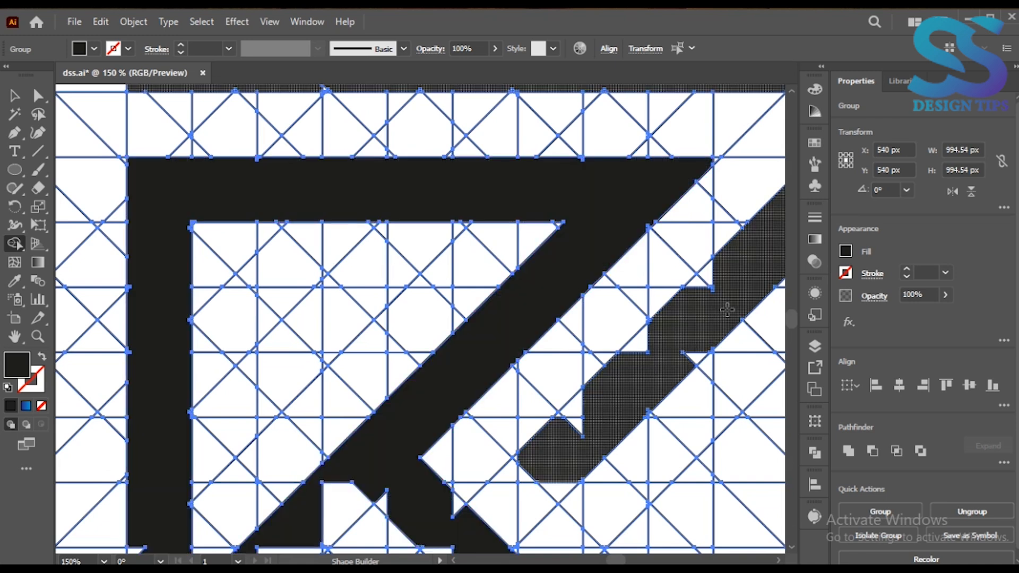
Step: Merge the missing cells along the upper edge of the outer diagonal band to close its notches
left_click(703, 279)
left_click(697, 351)
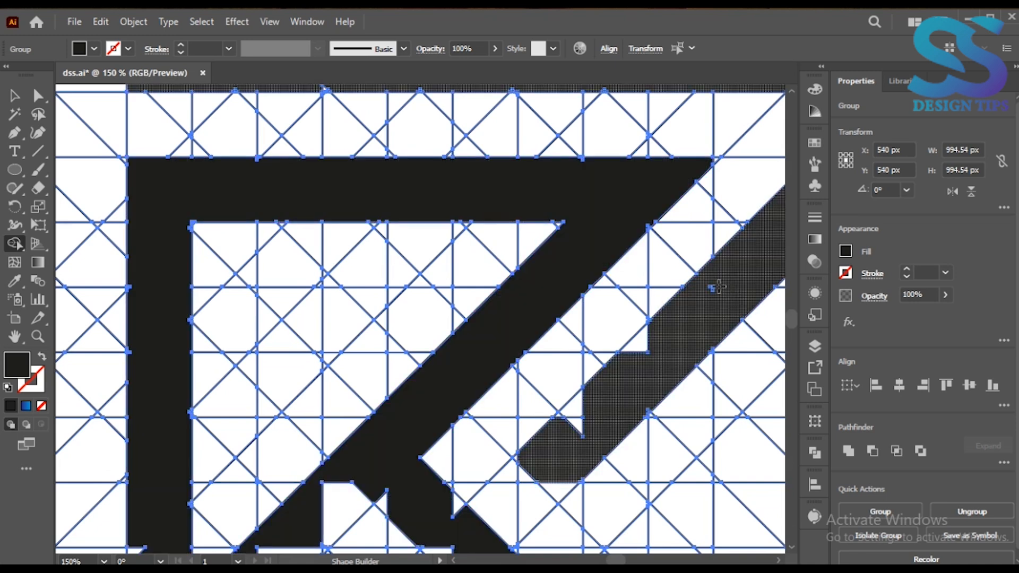
left_click(632, 342)
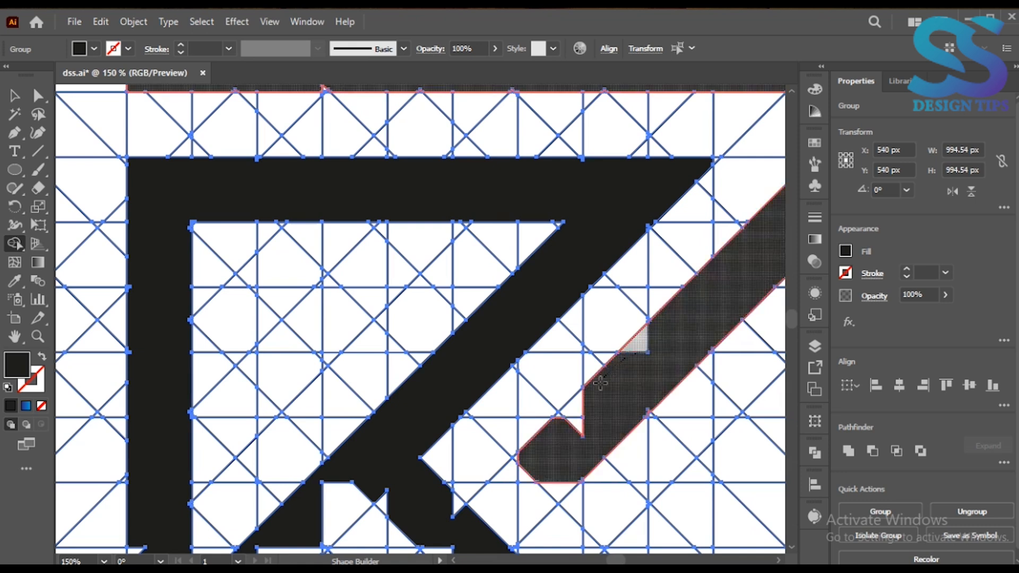
left_click(561, 421)
left_click(555, 435)
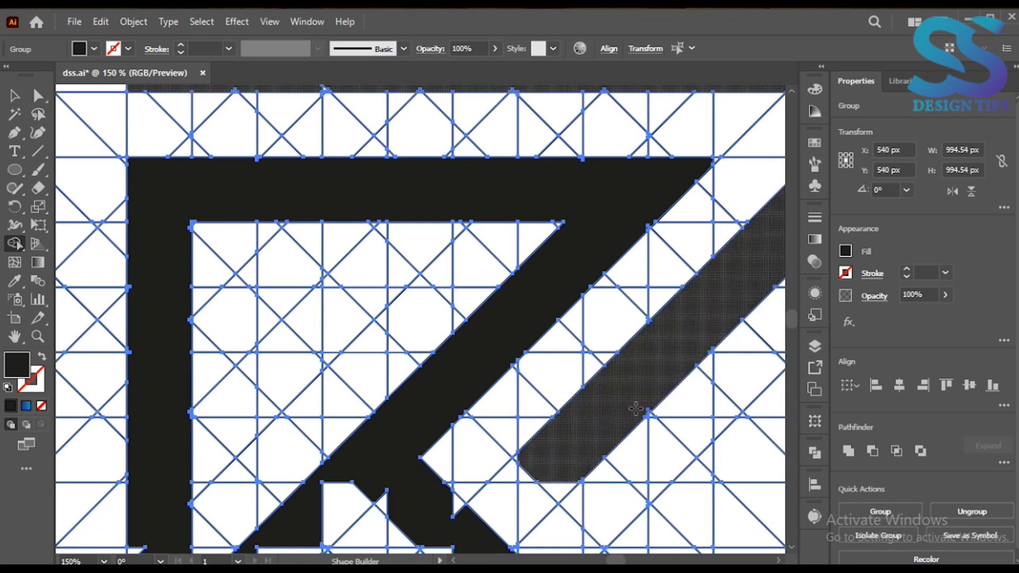
Step: Merge the small cells at the lower end of the outer diagonal band to give it a squared tip
left_click(513, 470)
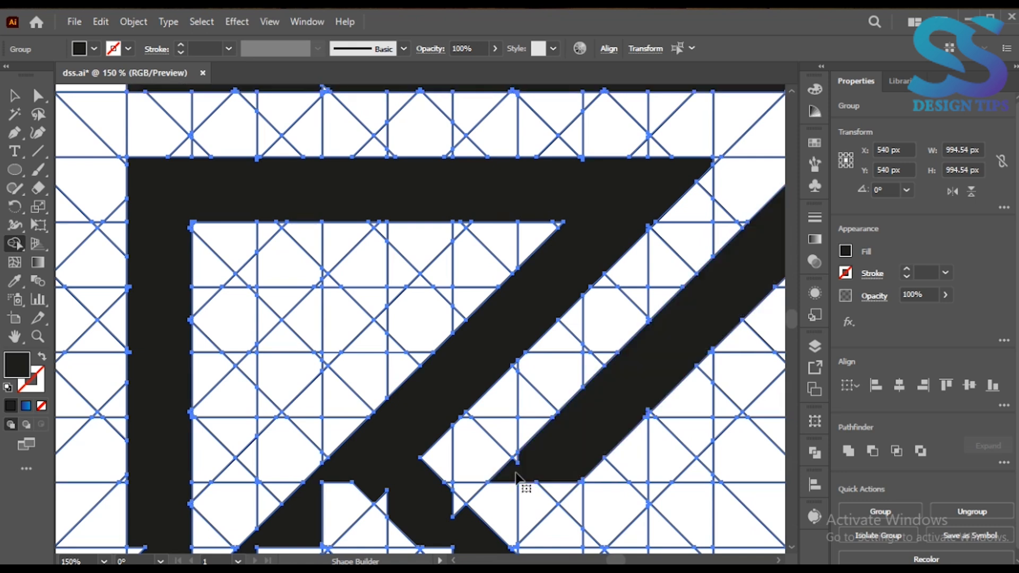
key("ctrl+z")
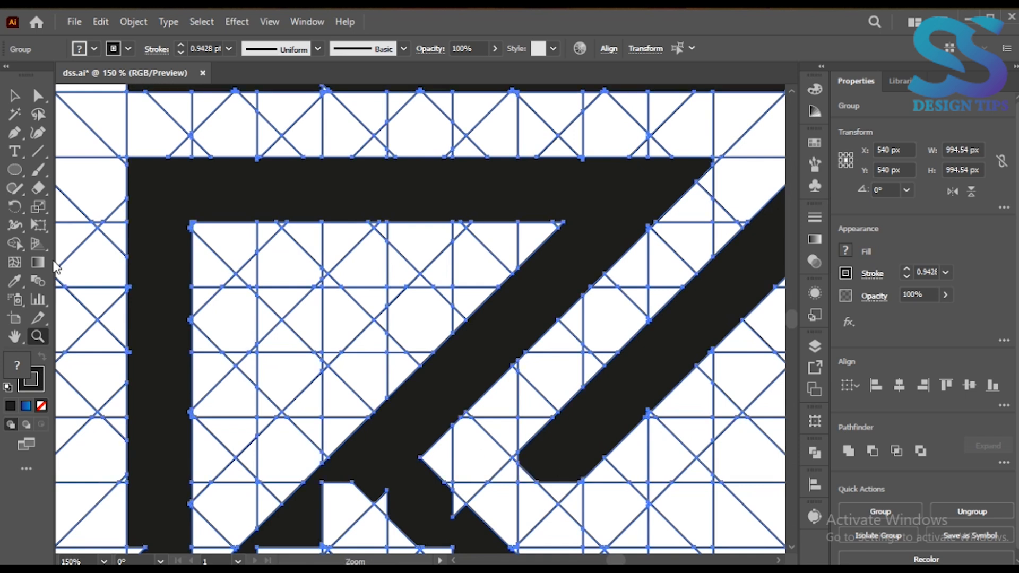
left_click(14, 244)
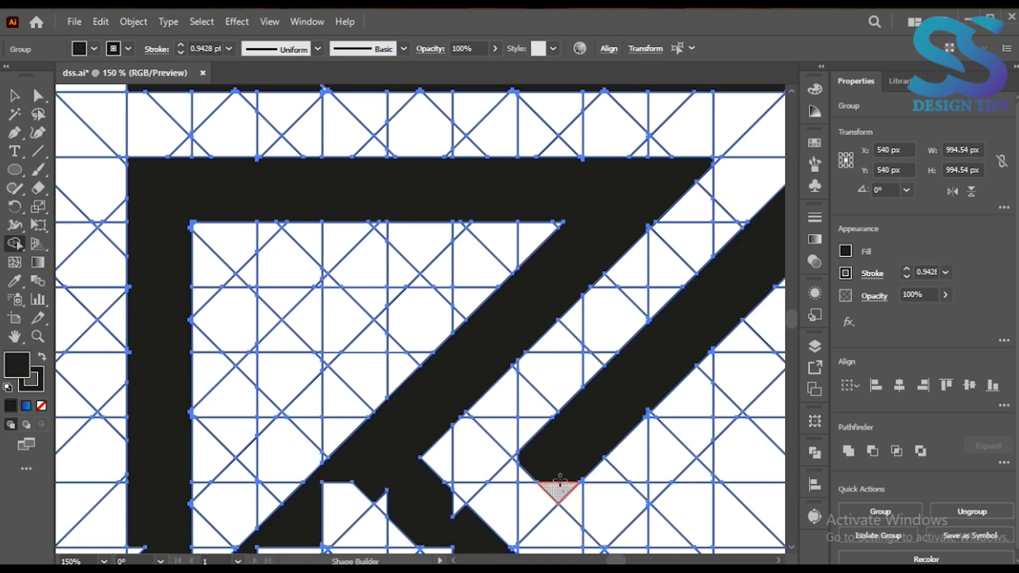
left_click(516, 457)
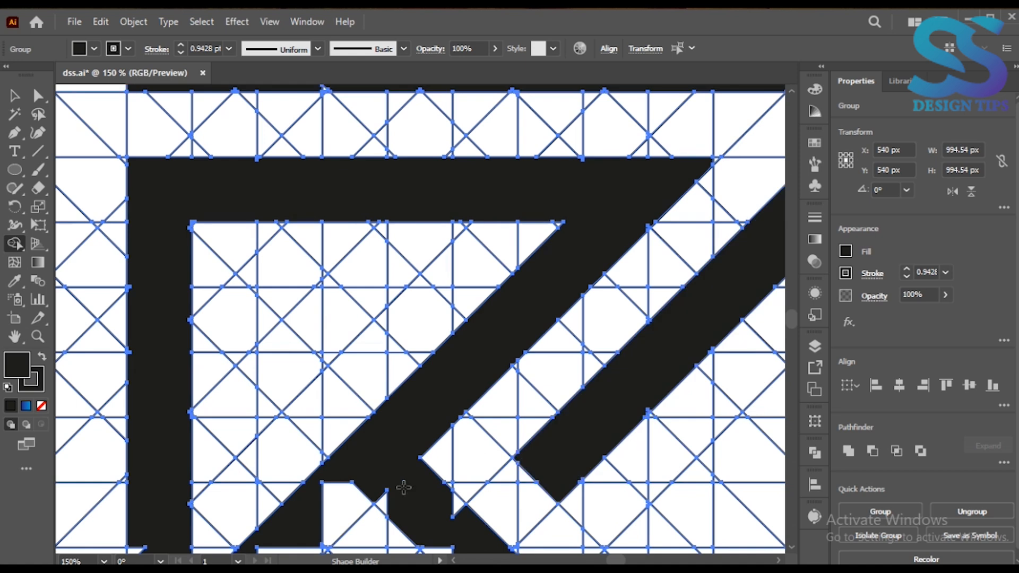
Step: Fill the notches where the lower-right leg meets the inner triangle's diagonal band with Shape Builder
left_click_drag(345, 493, 410, 526)
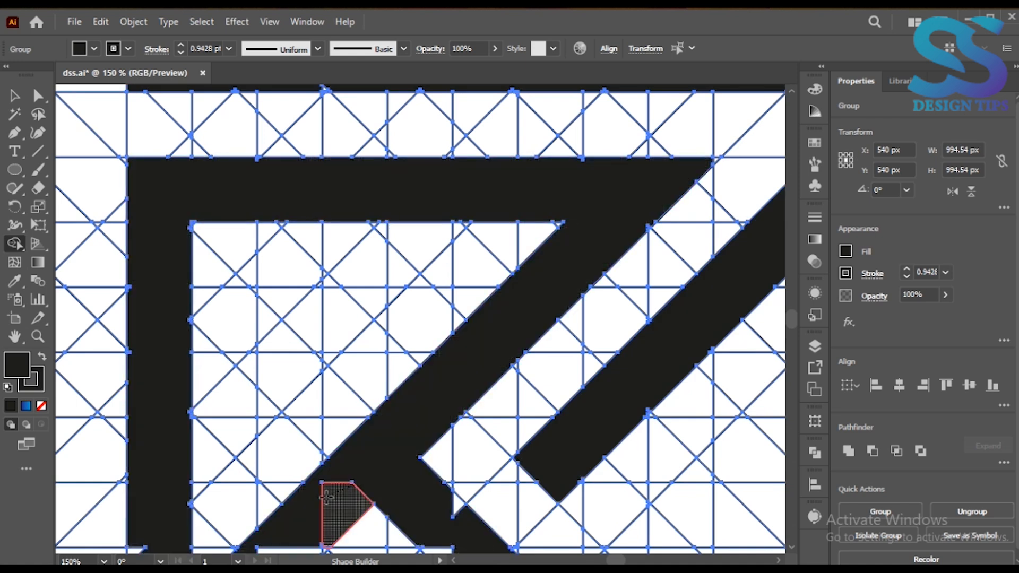
key("ctrl+minus")
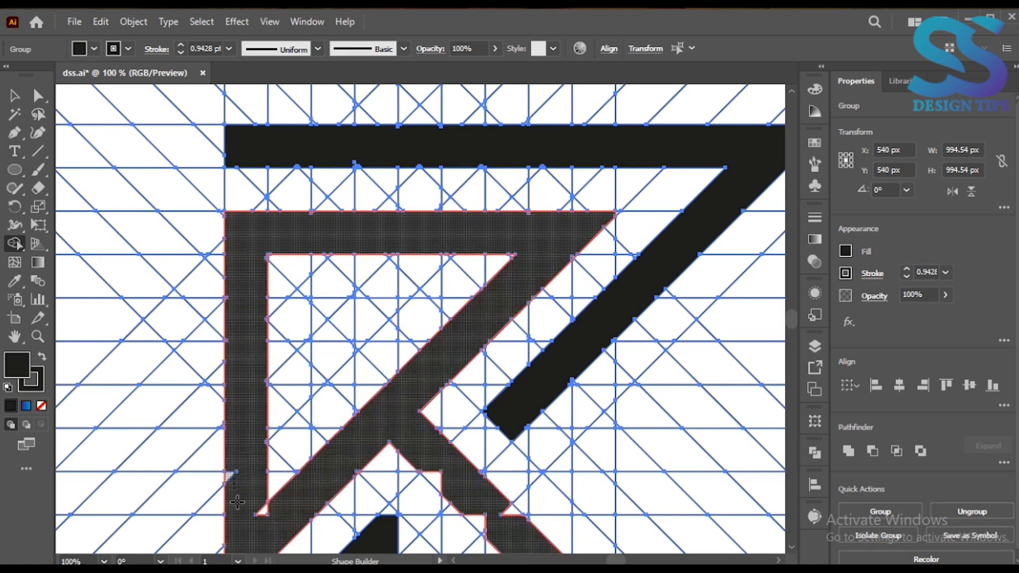
key("ctrl+minus")
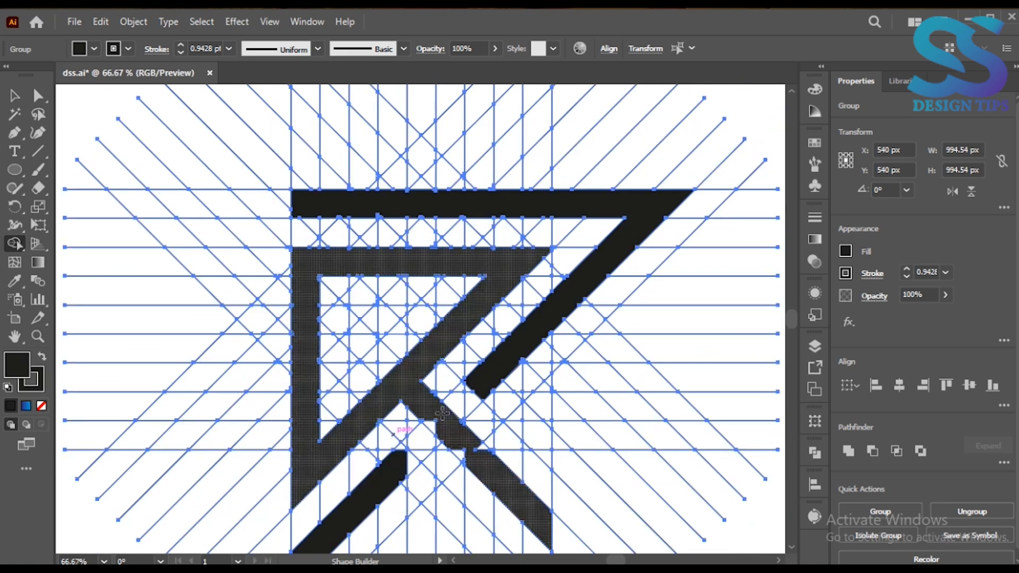
Step: Straighten the edges of the lower-right leg and square off the upper tip of the detached lower-left band
left_click_drag(461, 462, 460, 476)
key("ctrl+z")
mouse_move(429, 424)
left_mouse_down()
mouse_move(462, 454)
mouse_move(468, 475)
mouse_move(462, 457)
mouse_move(412, 449)
left_mouse_up()
key("ctrl+z")
key("ctrl+z")
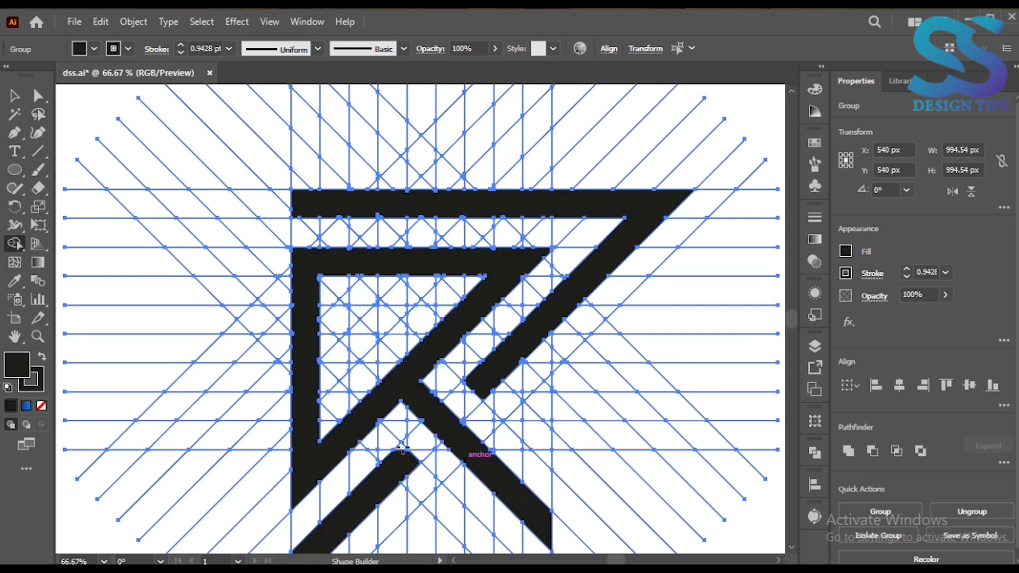
Step: Select all unfilled grid lines with the Magic Wand and delete them, leaving only the black logo shapes
key("ctrl+minus")
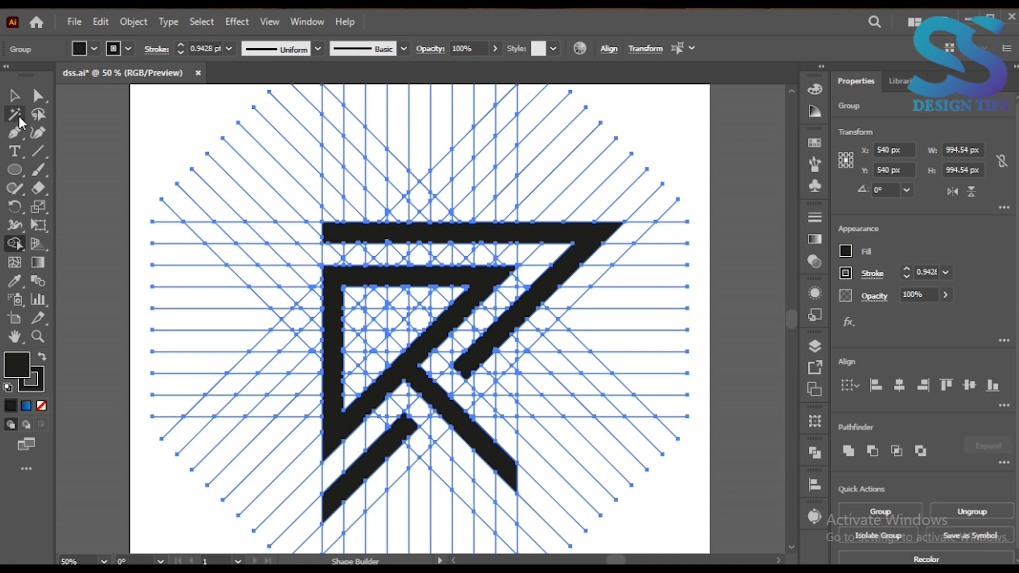
left_click(16, 113)
left_click(239, 175)
left_click(414, 172)
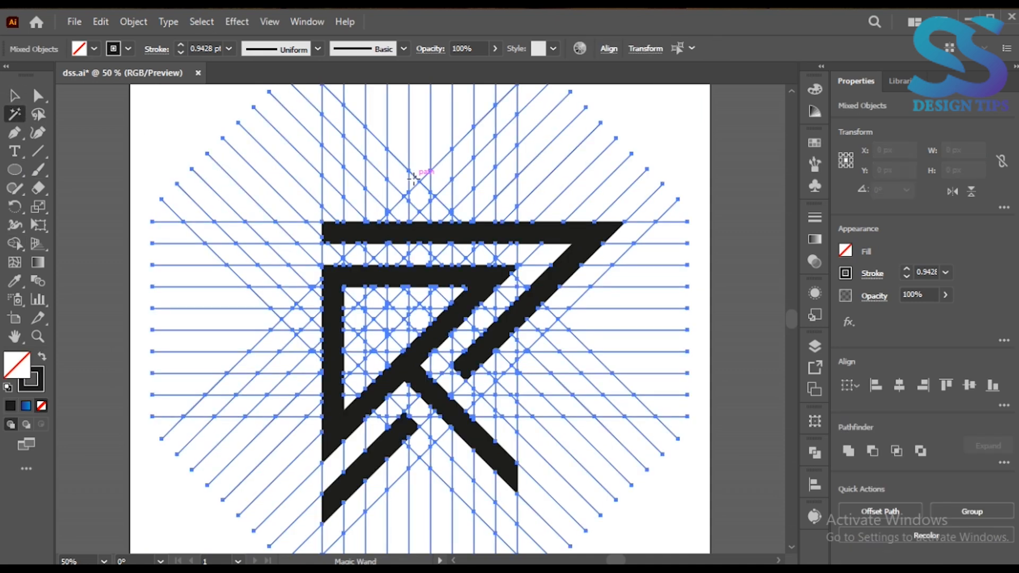
key("Delete")
Step: Select the whole logo and scale it up proportionally to about 759 px wide and high
left_click(10, 97)
left_click_drag(227, 155, 565, 448)
key("ctrl+0")
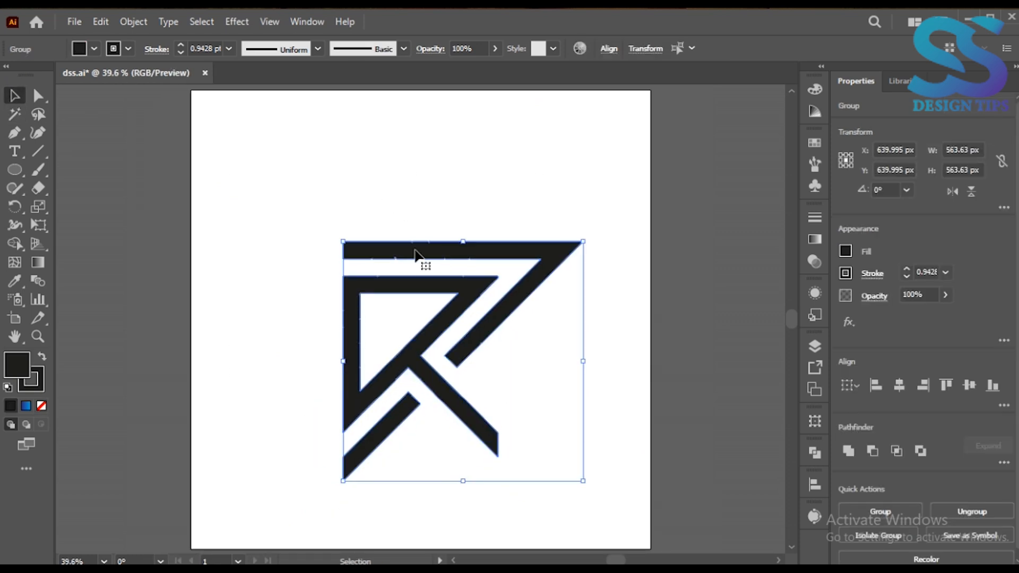
left_click_drag(469, 244, 472, 161)
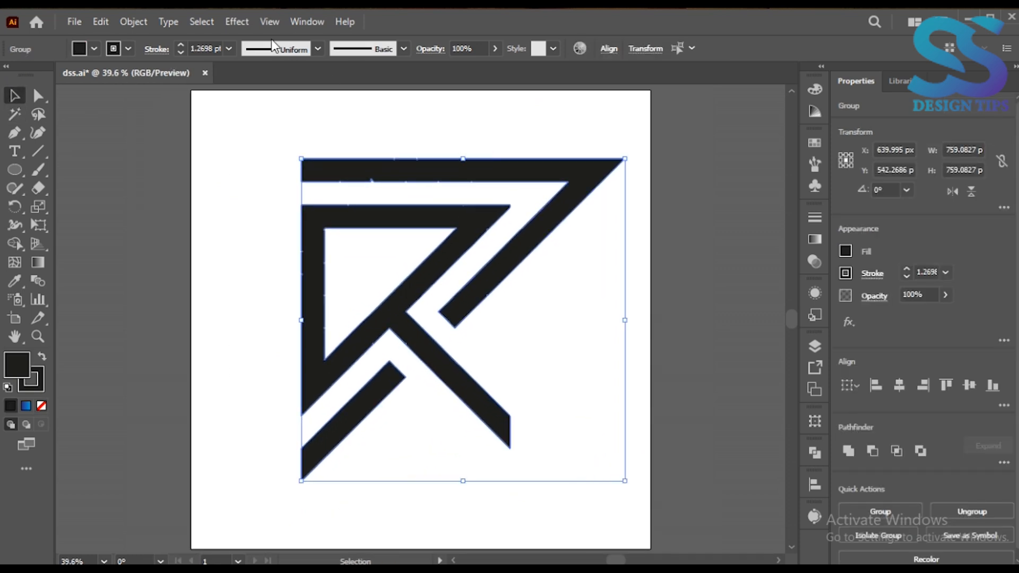
Step: Set the logo's stroke weight to 17 pt
left_click(181, 45)
left_click(180, 44)
left_click(180, 45)
Step: Expand the logo's fill and stroke and unite the resulting pieces into clean shapes
left_click(133, 22)
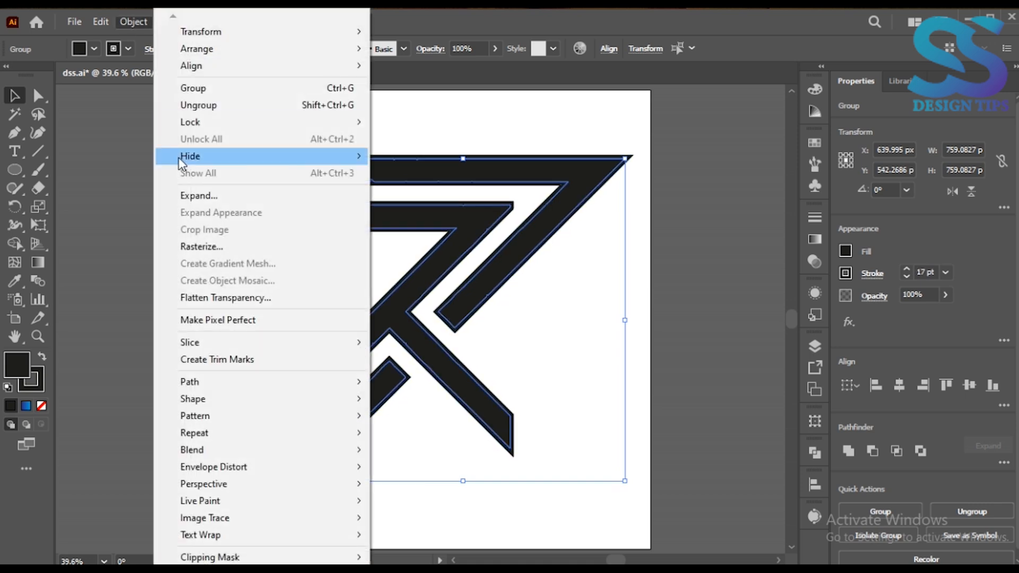
left_click(195, 191)
left_click(140, 294)
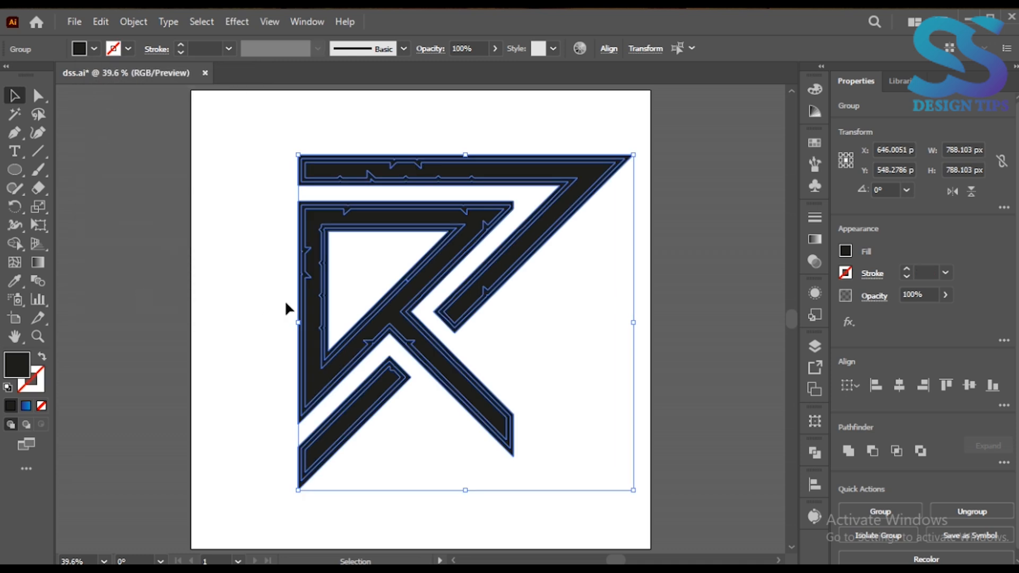
left_click(848, 450)
Step: Extend the inner triangle's upper-right anchor into a sharp point and delete the extra anchor beside it
key("ctrl+plus")
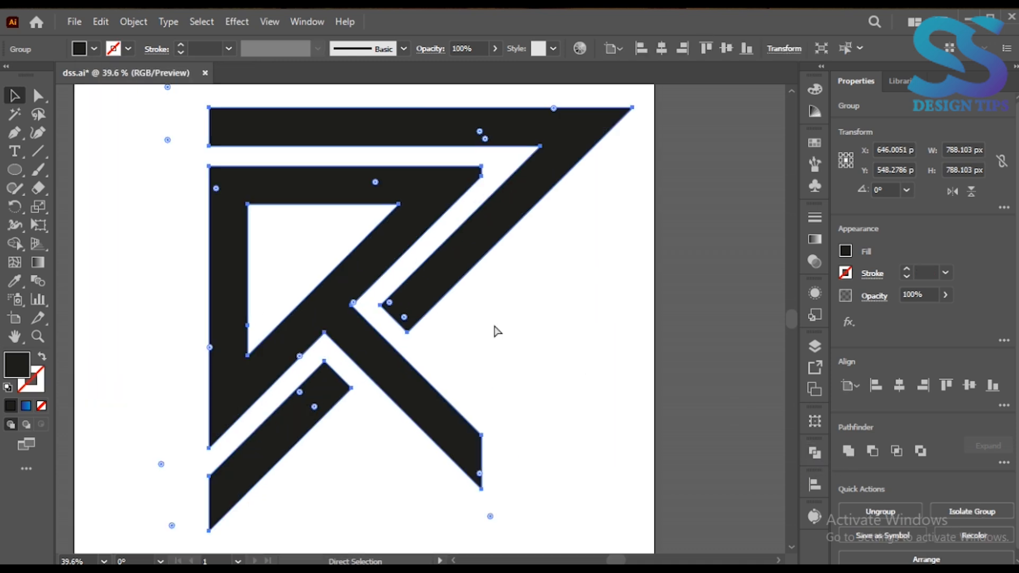
left_click(39, 96)
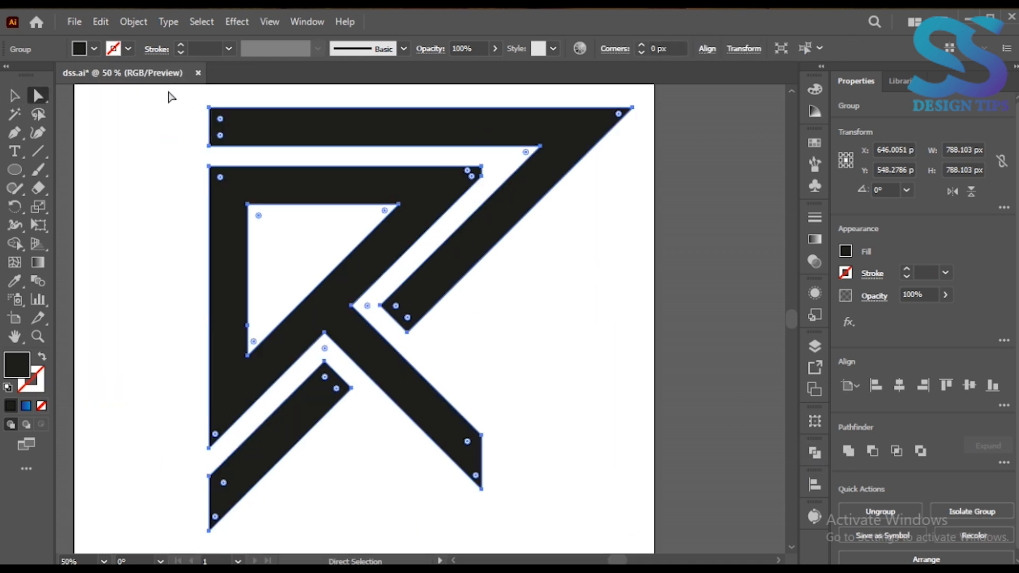
left_click_drag(483, 167, 492, 166)
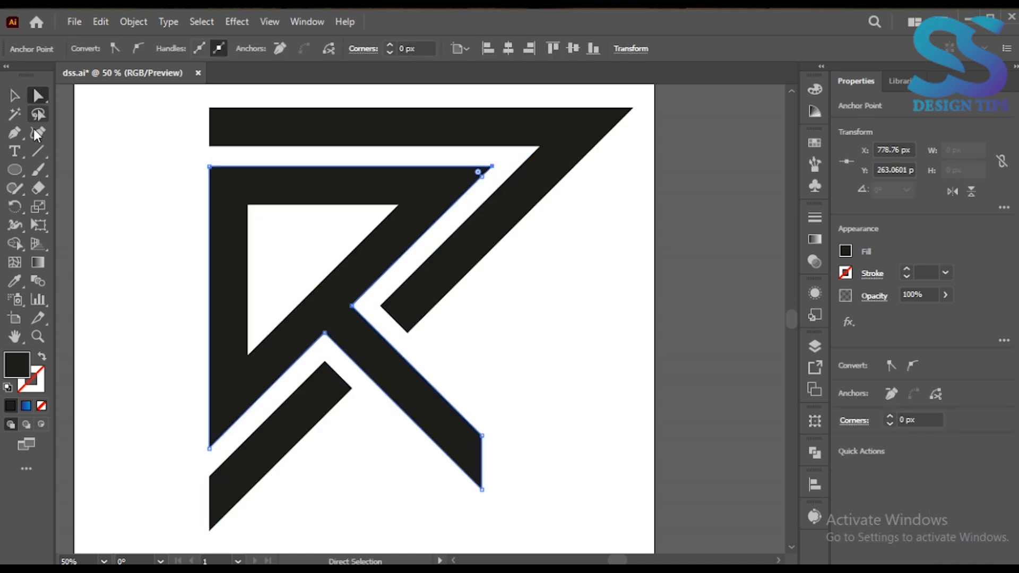
left_click(19, 134)
left_click_drag(15, 133, 106, 169)
left_click(482, 176)
left_click(24, 95)
left_click(121, 175)
left_click(398, 177)
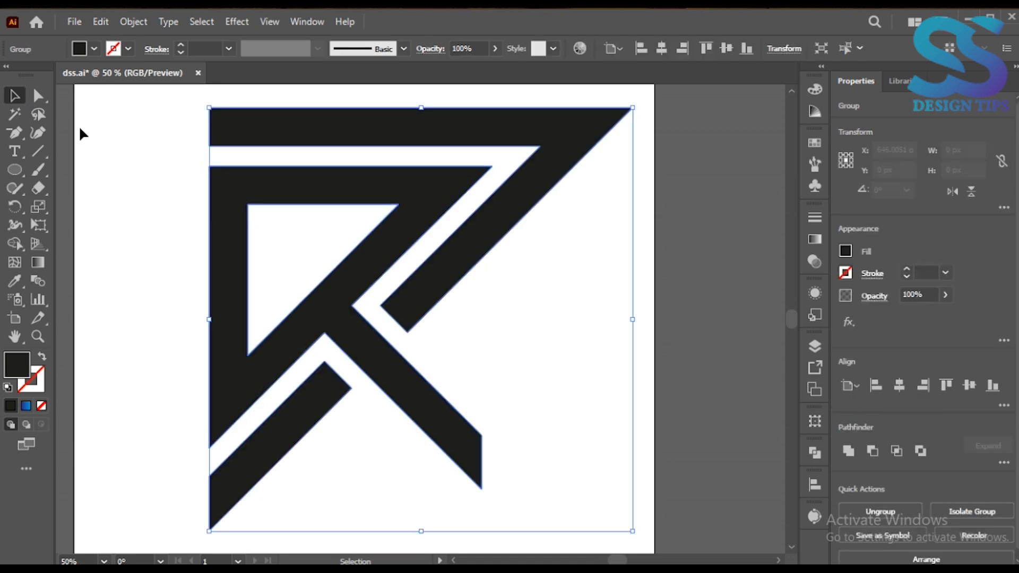
Step: Round the inner triangle's upper-right corner to about 27 px on the inside edge and about 100 px on the outside edge
left_click(40, 94)
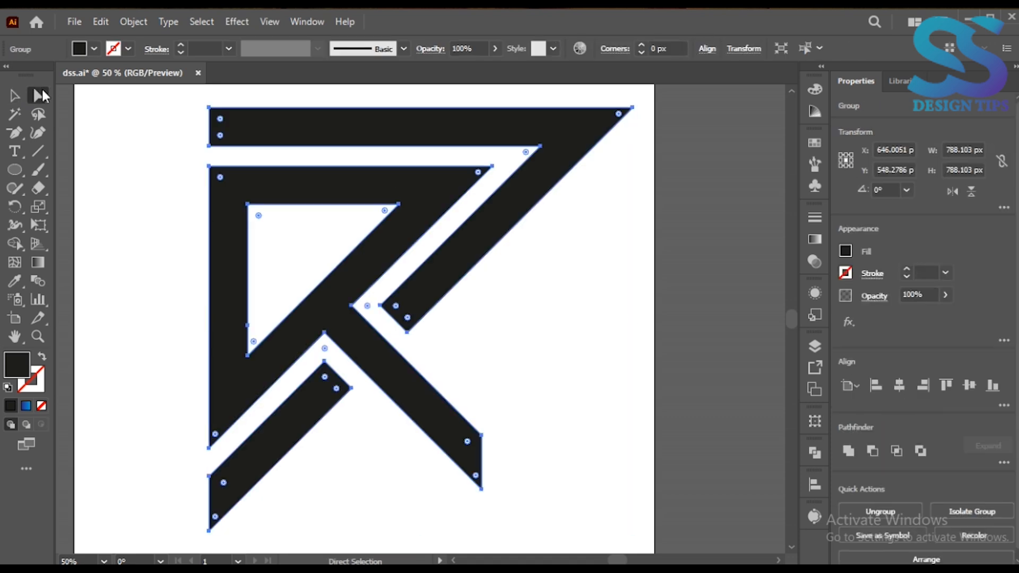
left_click(400, 205)
left_click_drag(385, 211, 360, 221)
left_click(448, 198)
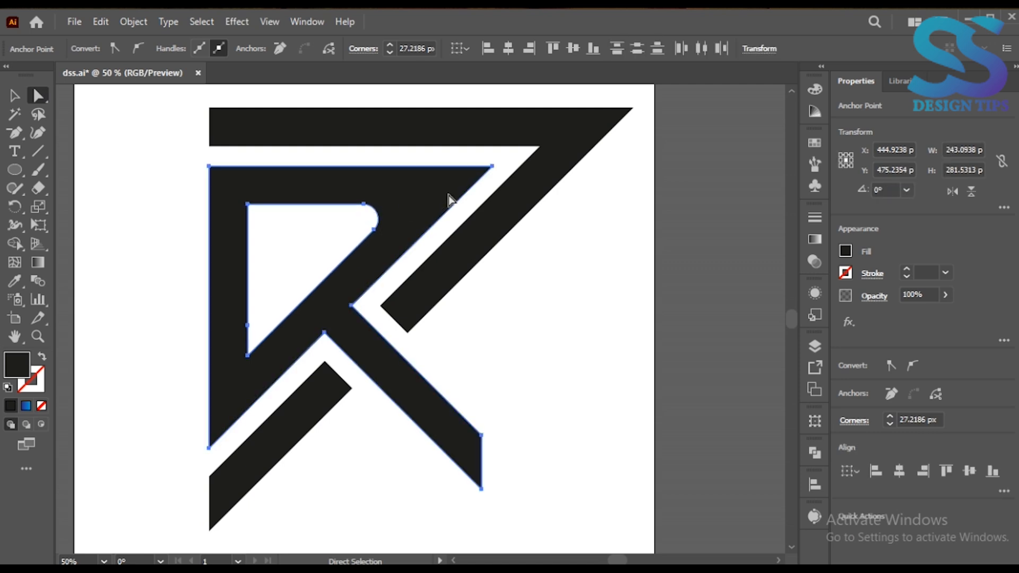
left_click(492, 167)
left_click_drag(479, 173, 355, 220)
left_click(493, 205)
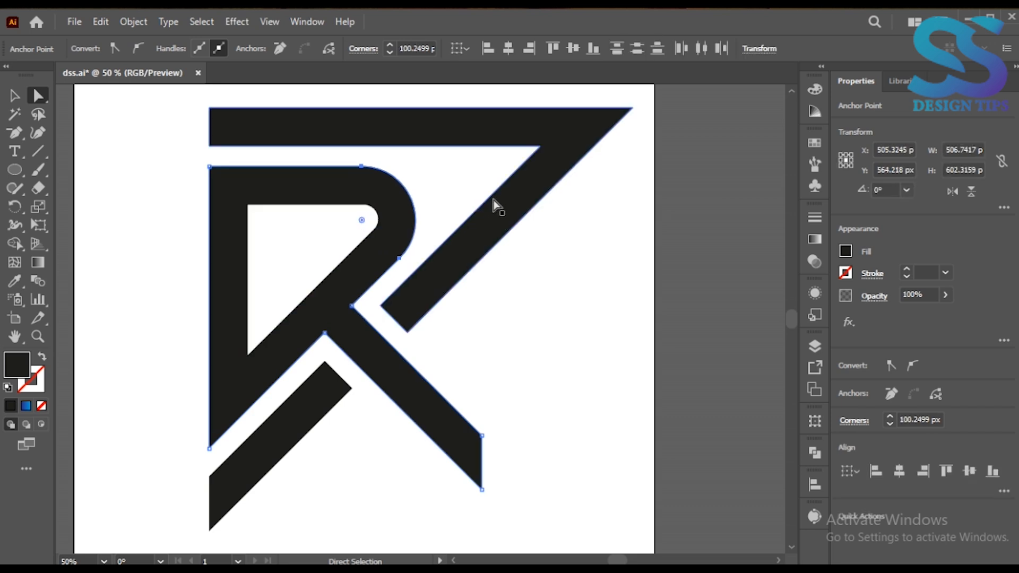
Step: Round the outer band's upper-right bend, with an inside radius of about 129 px and a larger curve outside to match
left_click(538, 145)
left_click_drag(531, 154, 433, 206)
left_click_drag(395, 209, 376, 221)
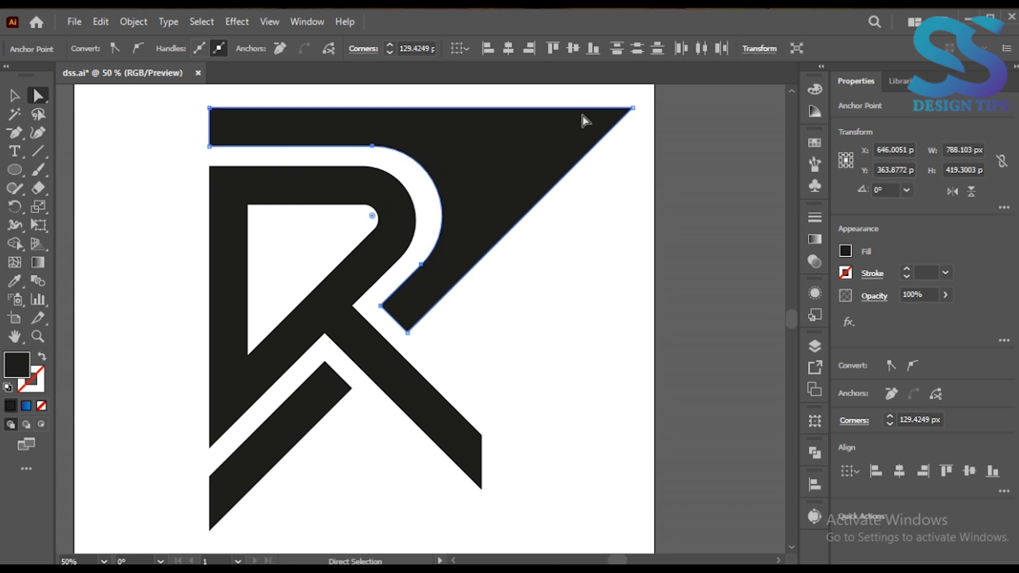
left_click(635, 112)
left_click(629, 108)
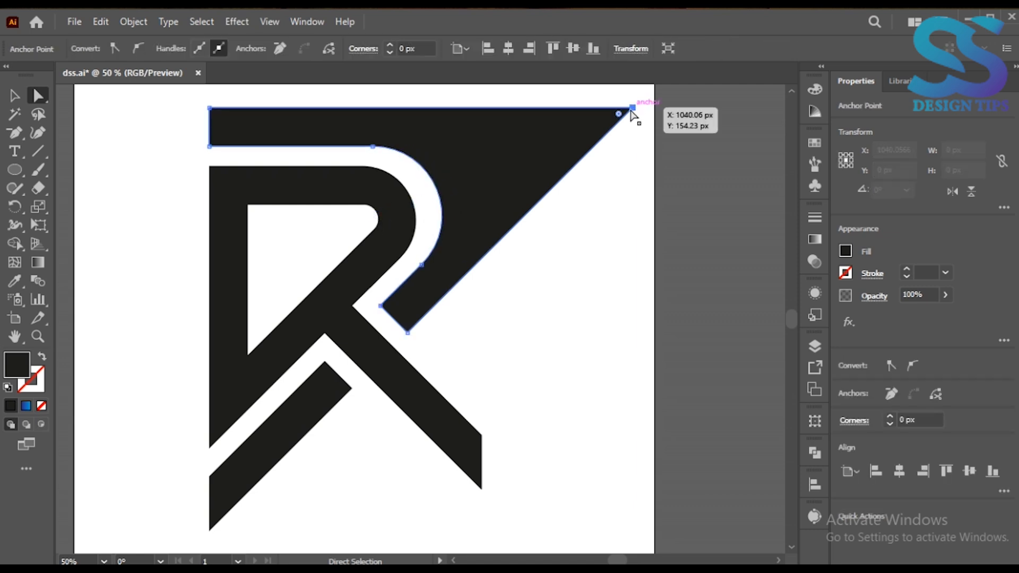
left_click_drag(627, 113, 369, 189)
Step: Undo the accidental shift of the inner R shape and slightly reduce the rounding of the outer band's outside corner
left_click(356, 184)
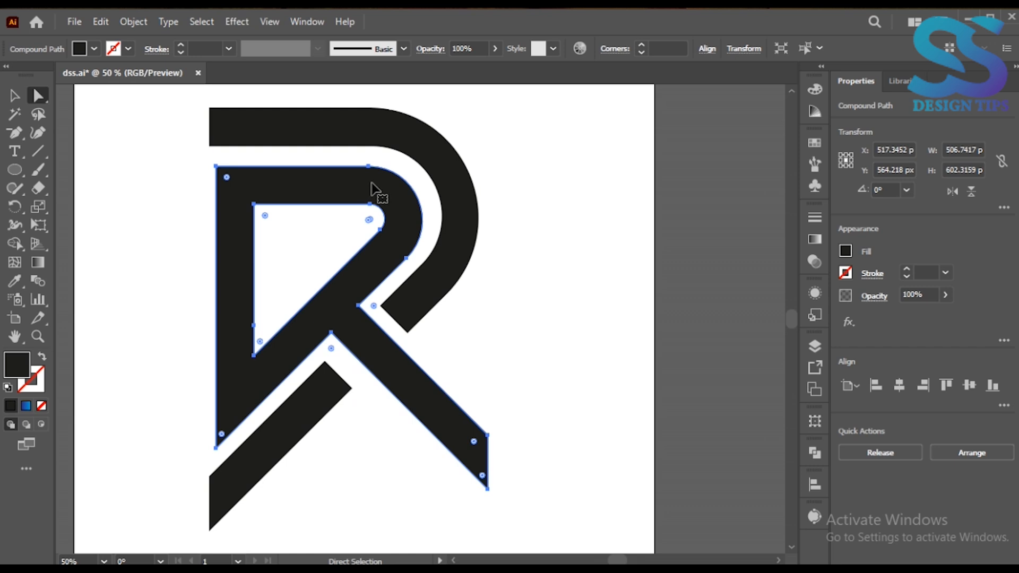
key("ctrl+z")
left_click(474, 186)
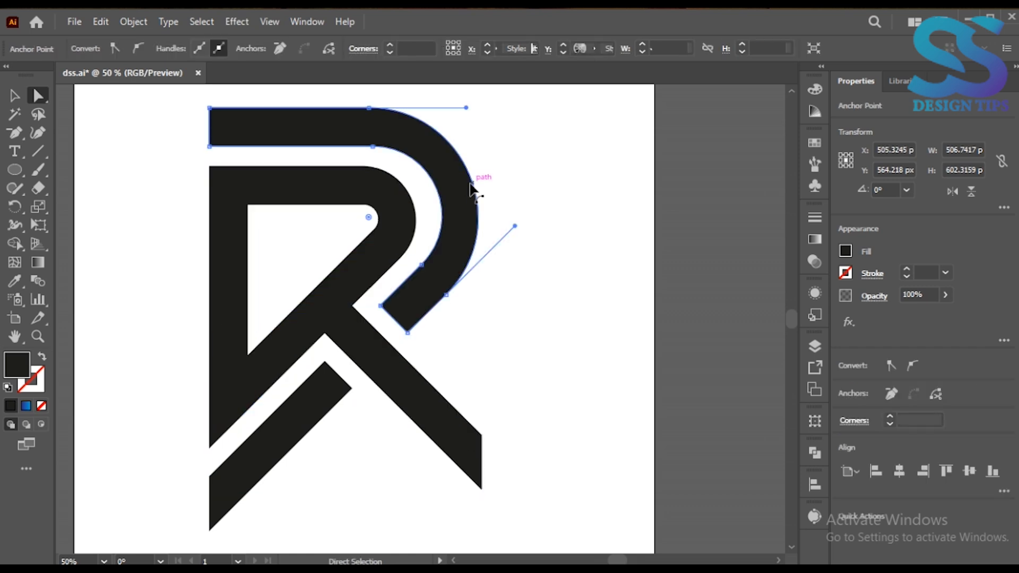
left_click(370, 221)
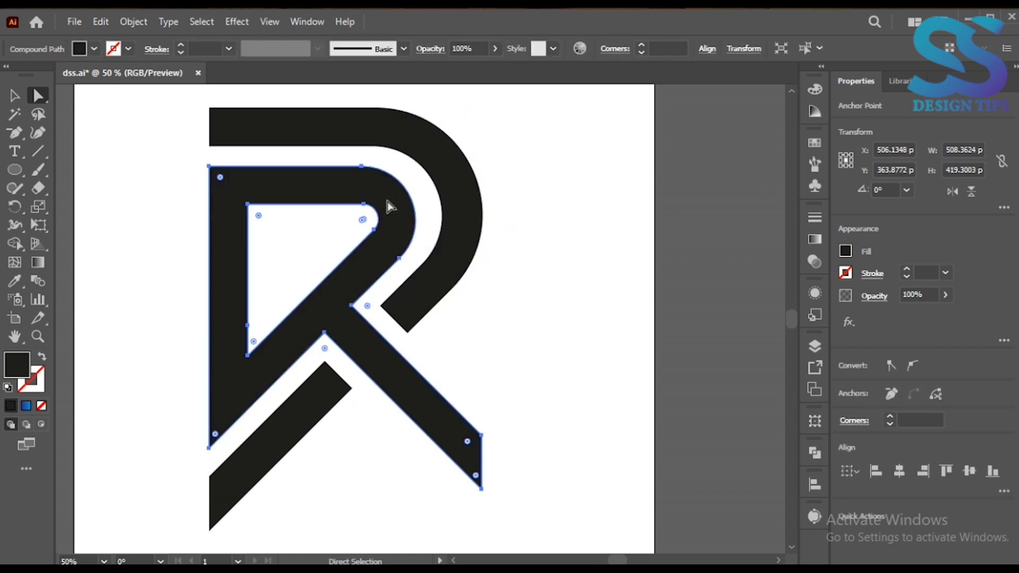
Step: Round all corners of the inner R shape slightly further, bringing its large curve to about 103 px
left_click_drag(363, 220, 361, 225)
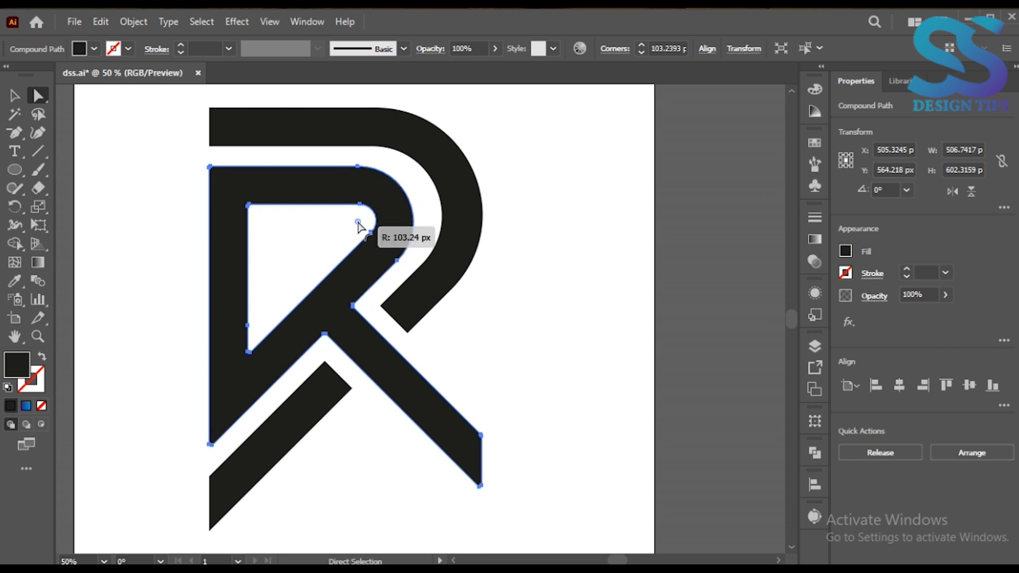
left_click(325, 259)
key("ctrl+0")
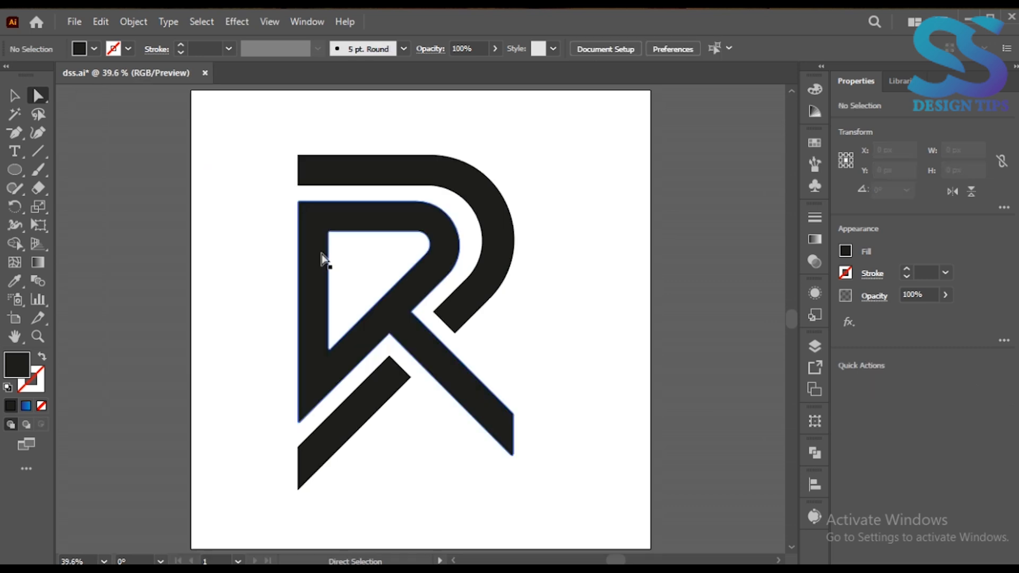
Step: Select the whole logo and centre it horizontally and vertically on the artboard
left_click_drag(219, 185, 582, 438)
right_click(460, 416)
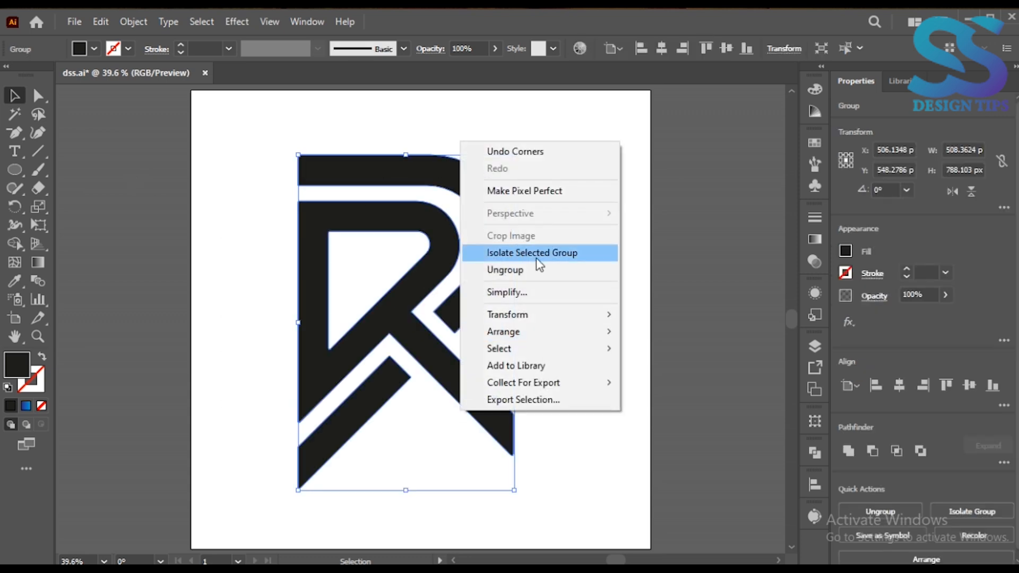
left_click(610, 466)
left_click(488, 425)
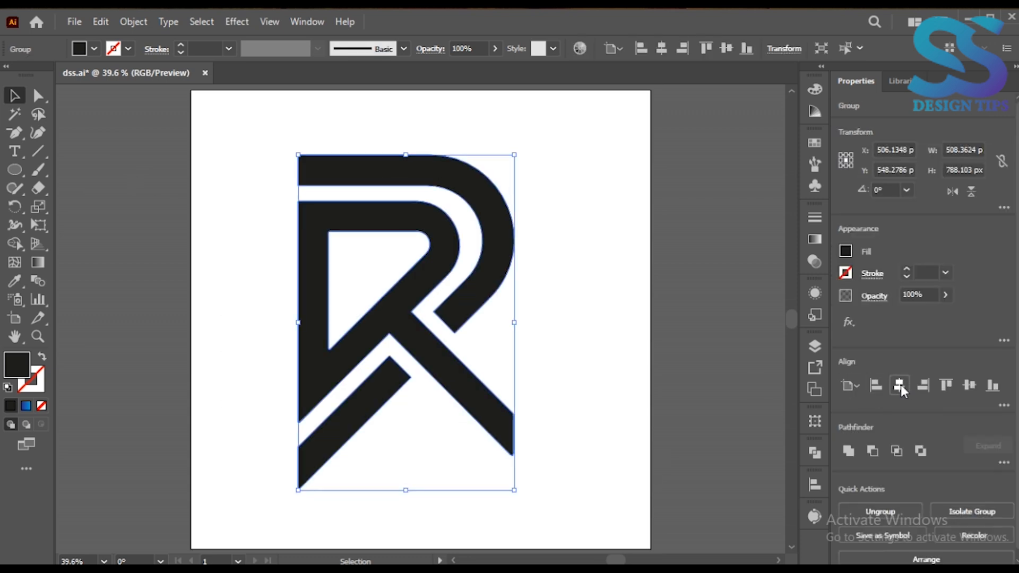
left_click(900, 387)
left_click(970, 386)
Step: Fill the logo with a linear gradient running from light blue on its left to dark blue on its right
left_click(817, 239)
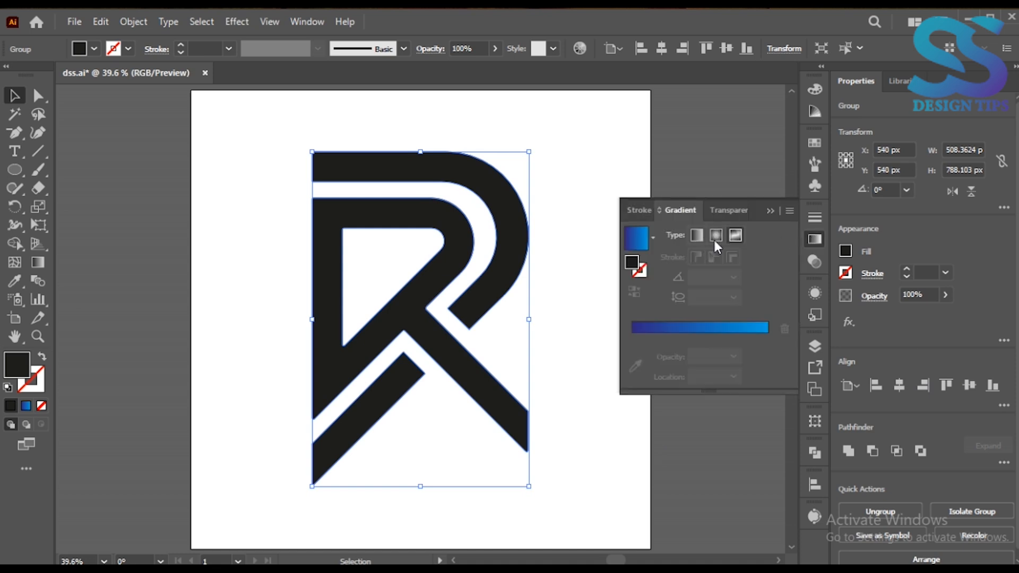
left_click(653, 237)
left_click(650, 271)
double_click(632, 337)
left_click(645, 387)
left_click(767, 338)
double_click(768, 337)
left_click(655, 385)
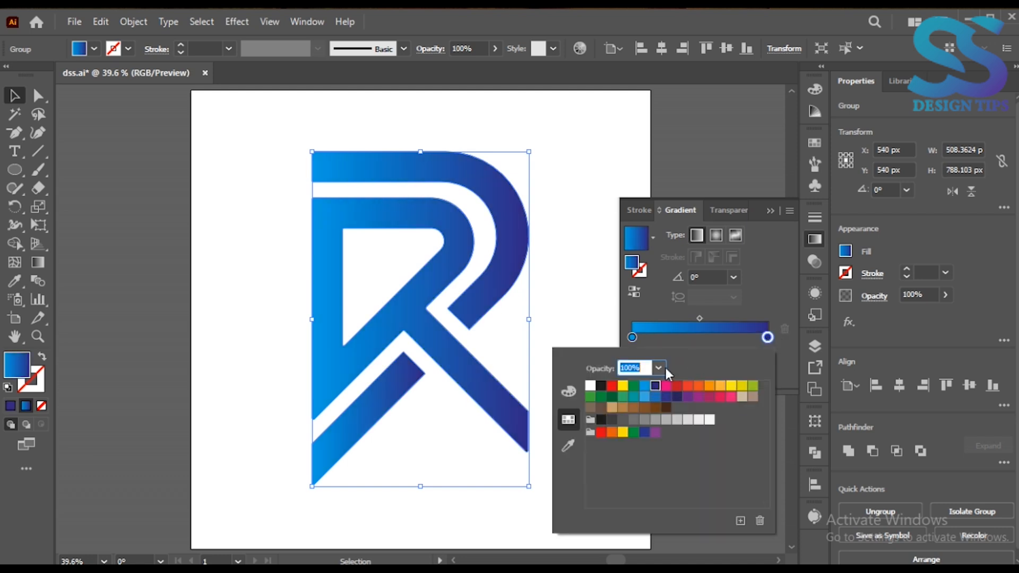
Step: Reverse the gradient so dark blue starts at the logo's left side, keeping the linear type
left_click(634, 293)
left_click(634, 294)
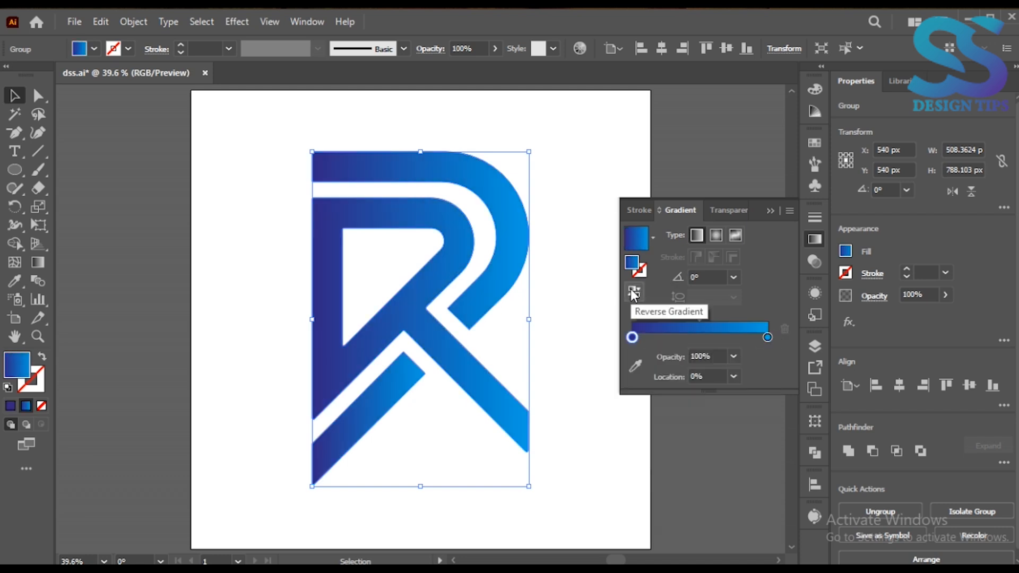
left_click(717, 236)
left_click(697, 235)
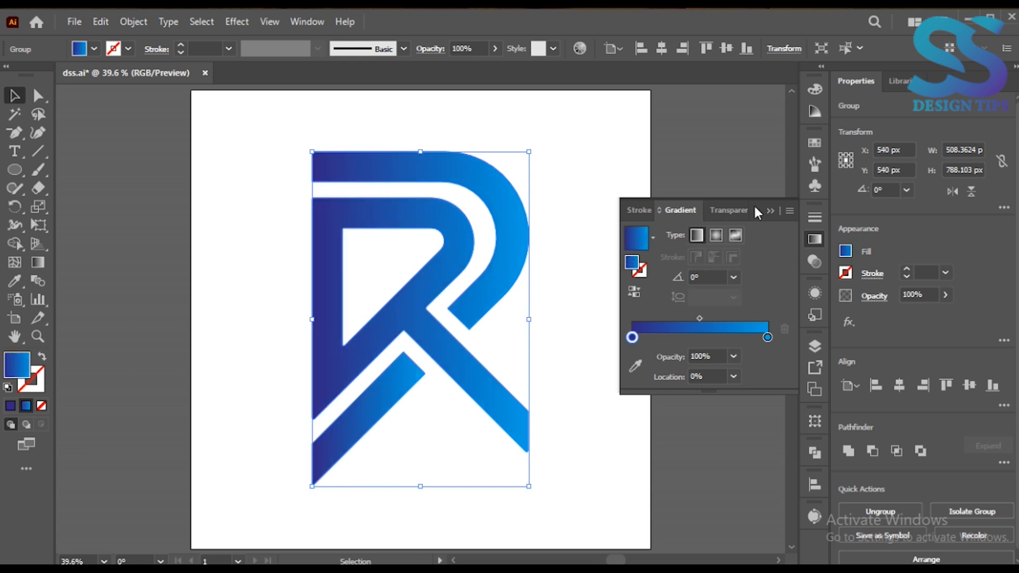